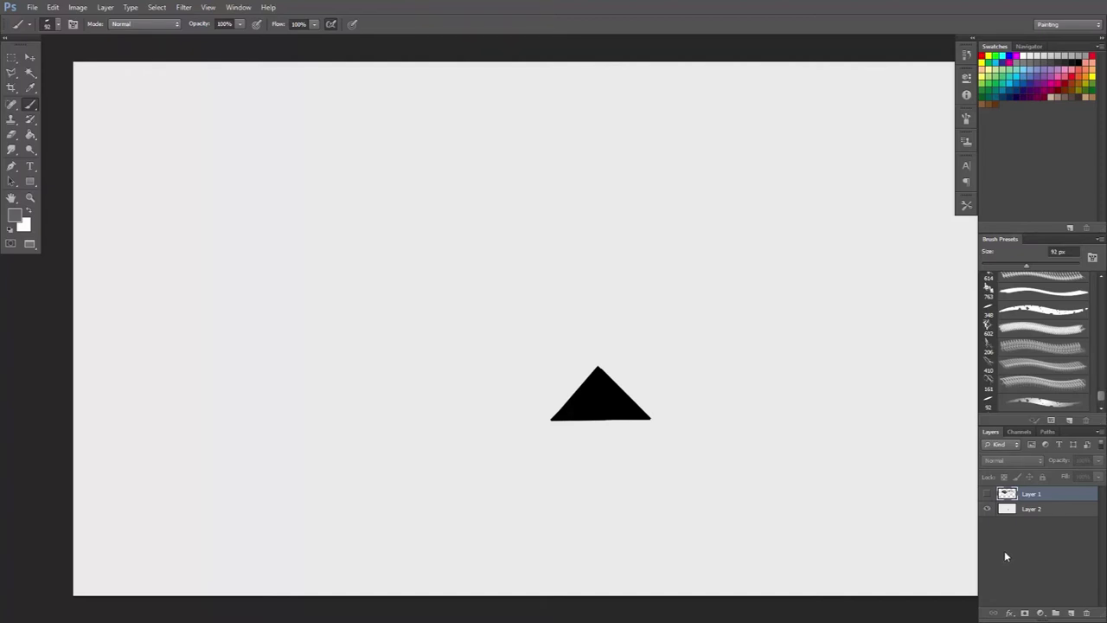
# Make Layer 1 visible again so the rock and mountain-ridge painting shows beside the triangle
pyautogui.click(988, 494)
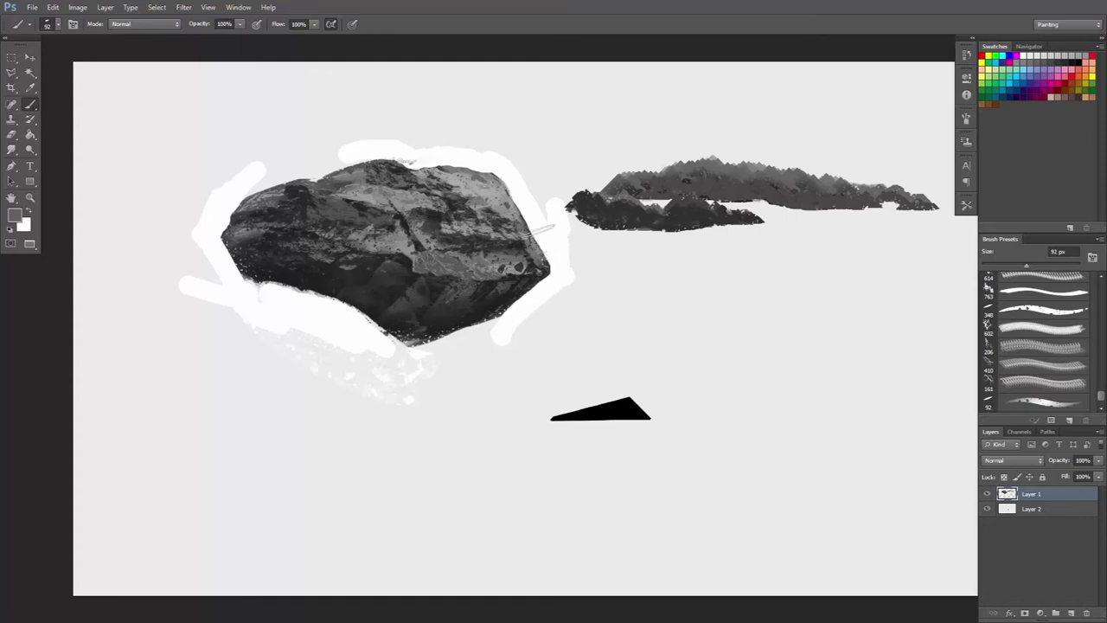
# Draw an upright triangular selection with the Polygonal Lasso beside the flat wedge
pyautogui.click(13, 75)
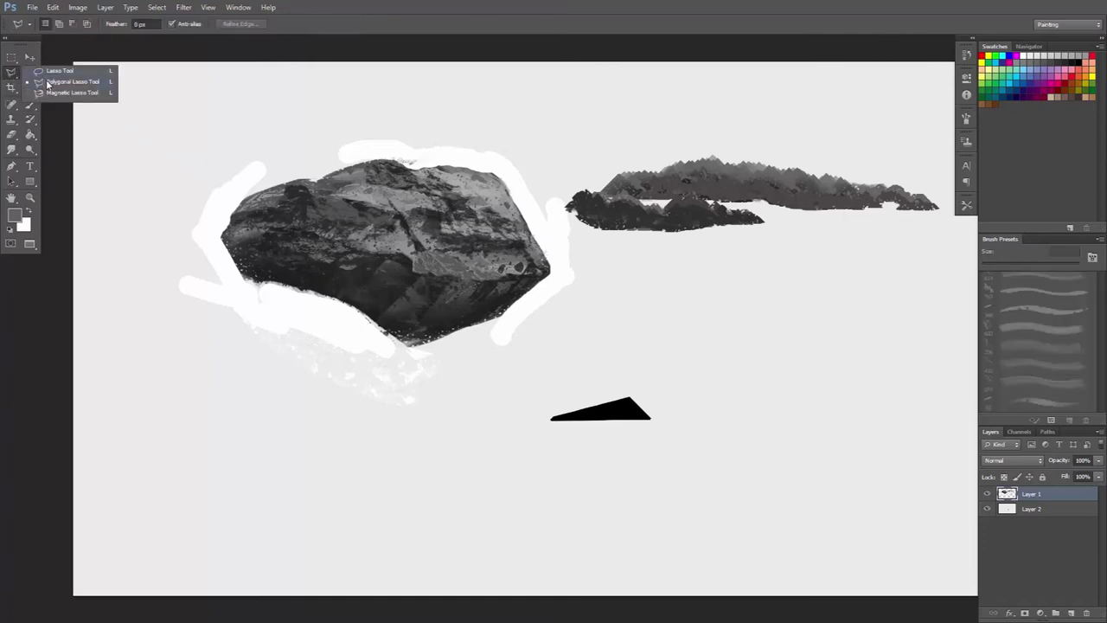
pyautogui.click(49, 85)
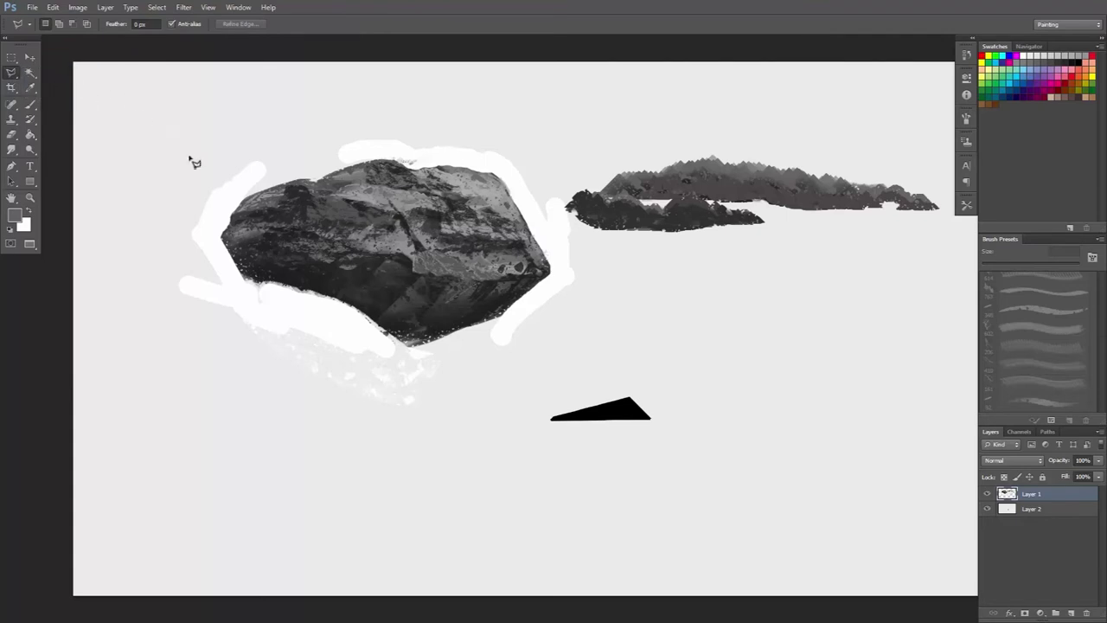
pyautogui.click(682, 384)
pyautogui.click(763, 384)
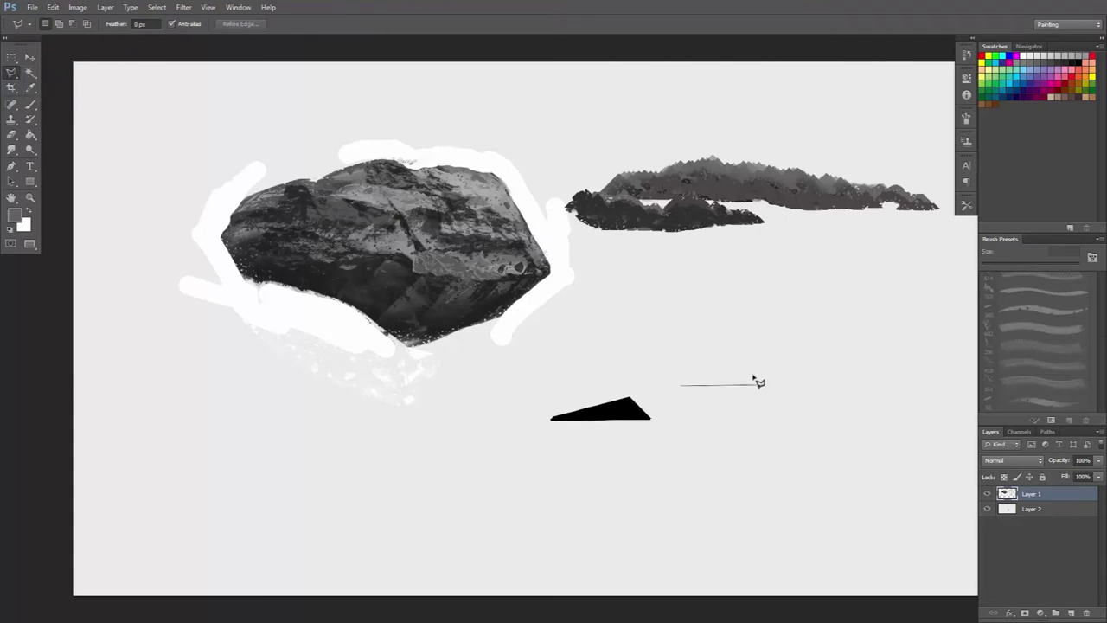
pyautogui.click(716, 330)
pyautogui.click(684, 387)
# Fill the triangle with black after resetting default colours, and add a new Layer 3
pyautogui.press('d')
pyautogui.press('g')
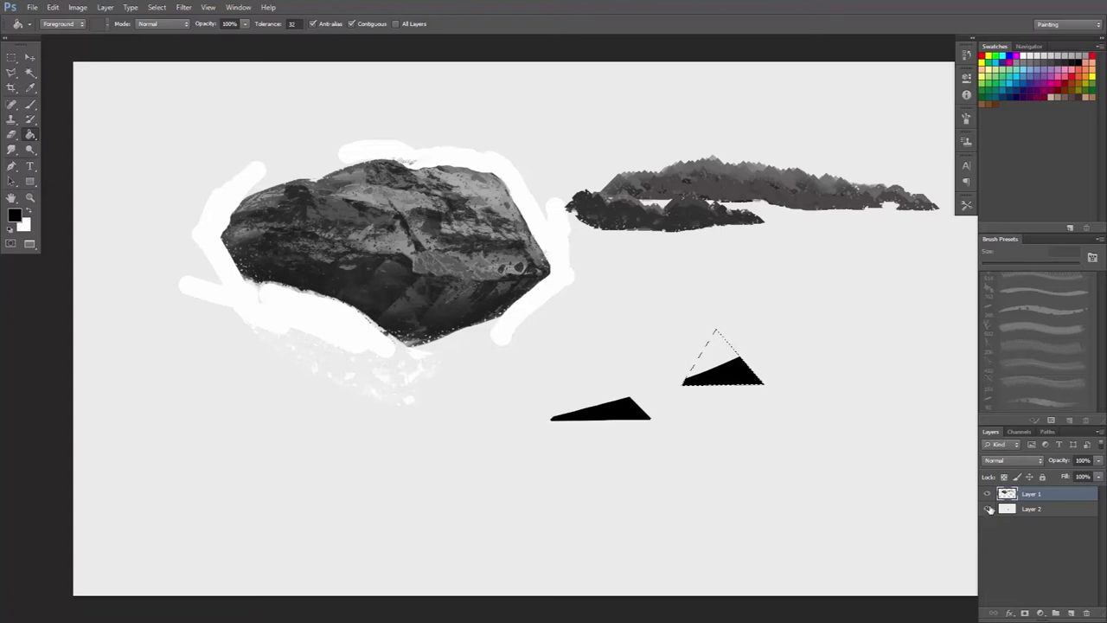
pyautogui.click(1071, 613)
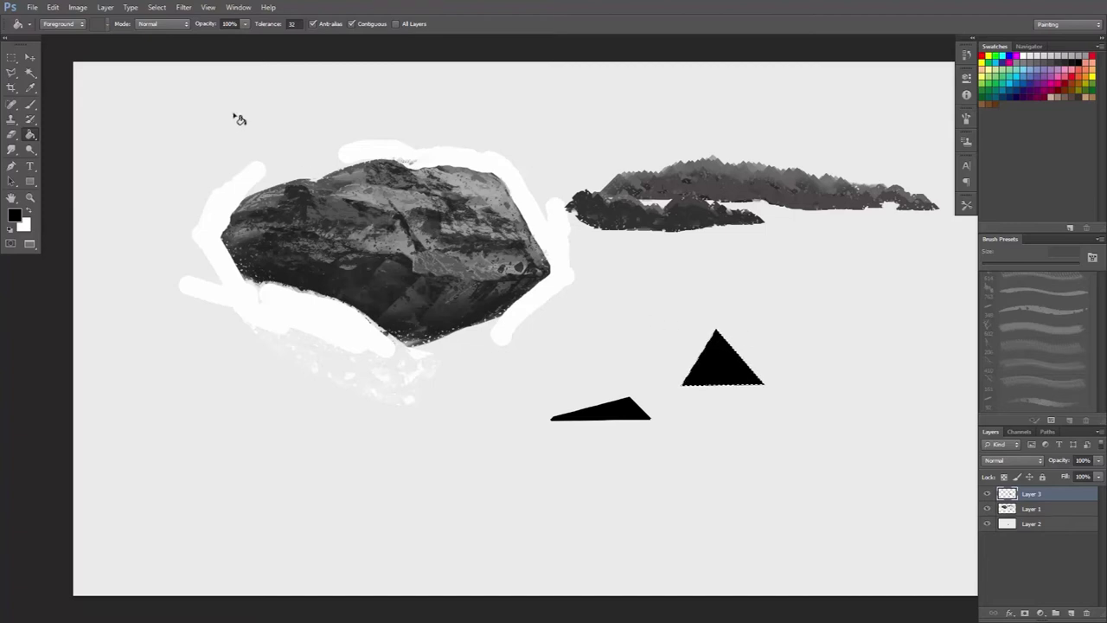
pyautogui.click(55, 11)
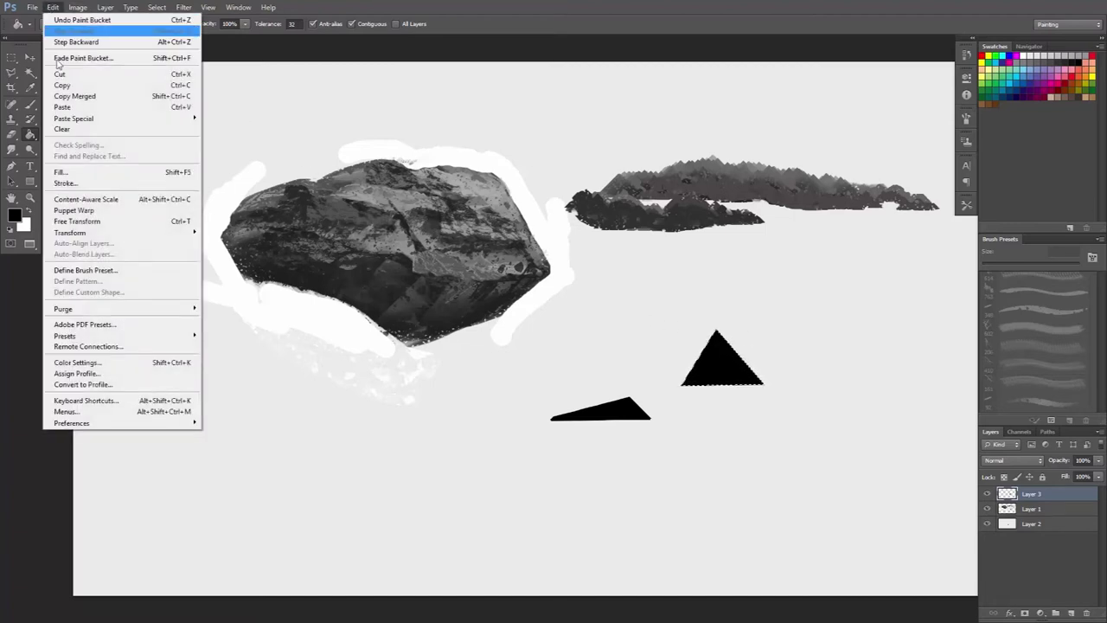
# Start defining a brush preset from the triangle, then cancel naming it
pyautogui.click(85, 271)
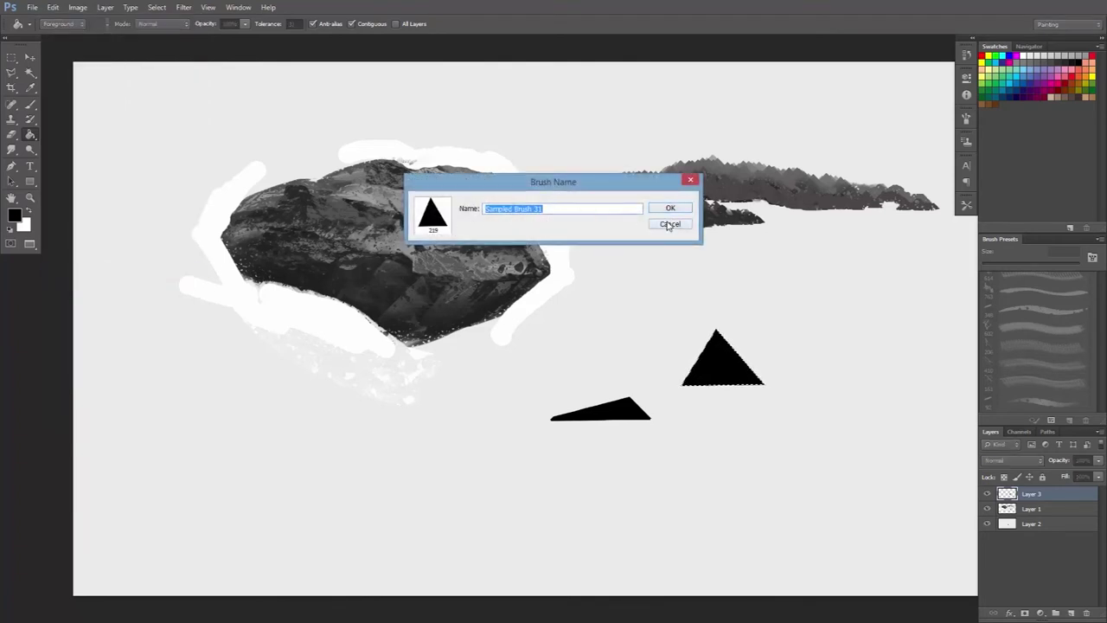
pyautogui.click(654, 228)
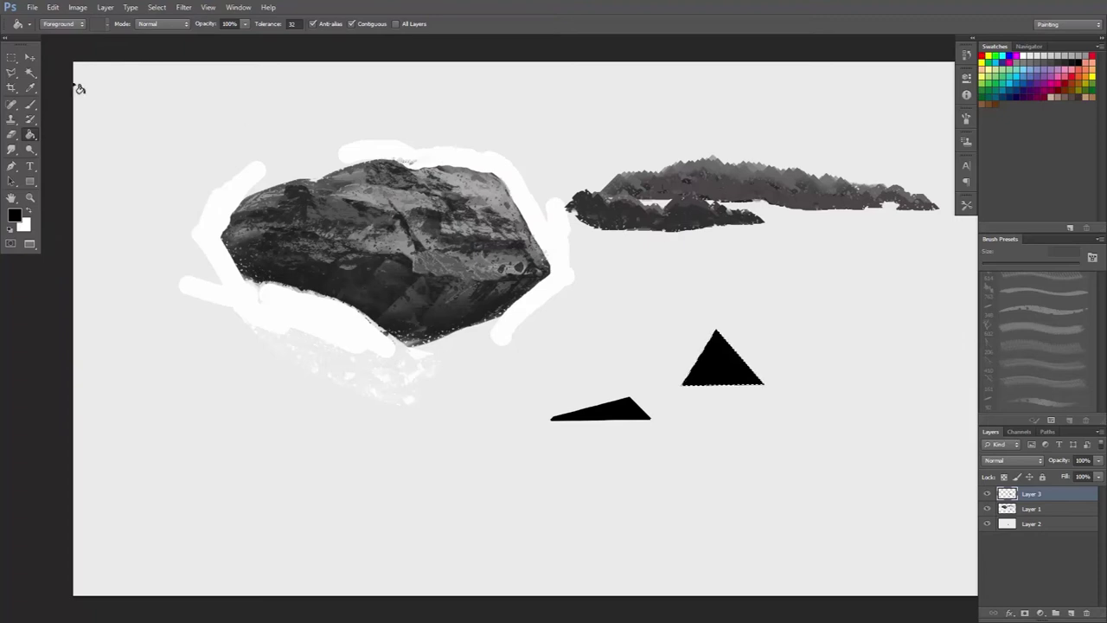
pyautogui.press('m')
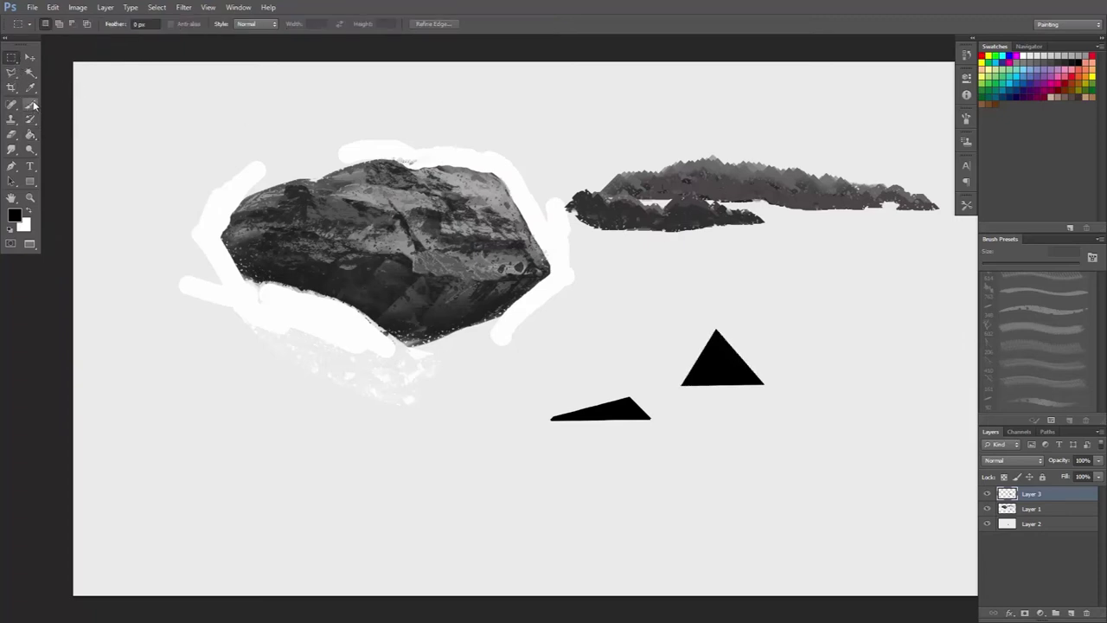
# Select the 108 px triangle brush preset and open its full Brush settings
pyautogui.click(33, 104)
pyautogui.click(56, 24)
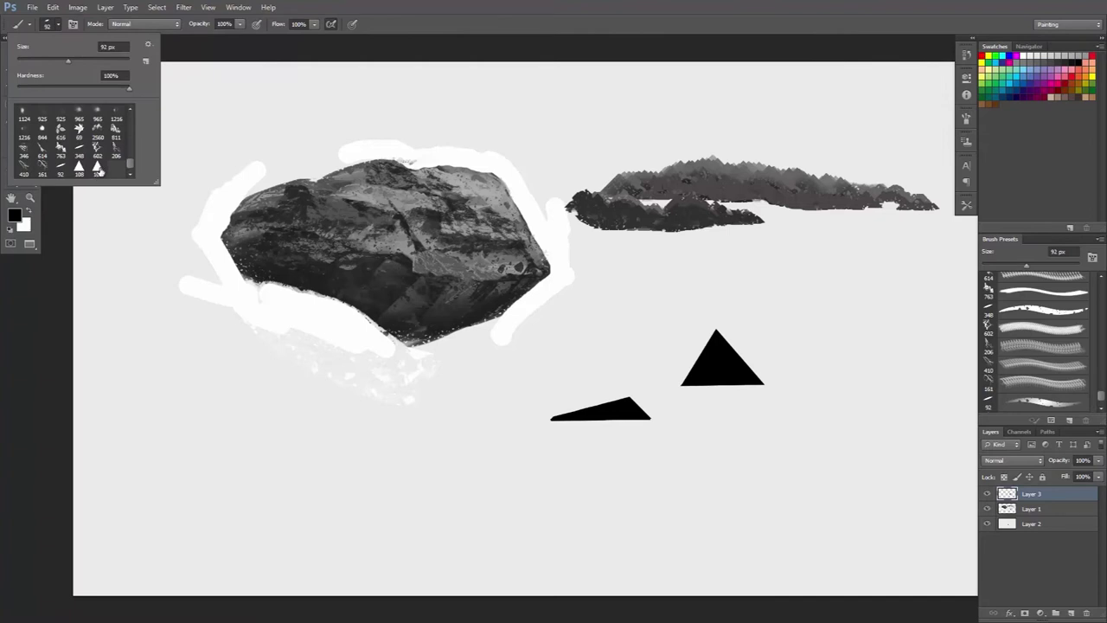
pyautogui.click(100, 171)
pyautogui.click(445, 158)
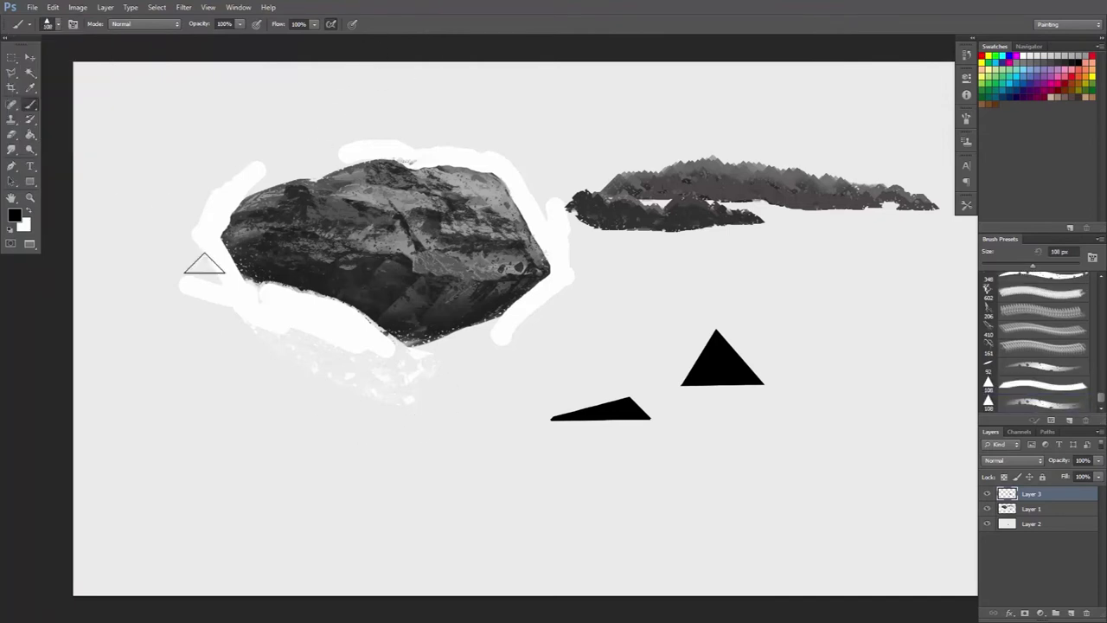
pyautogui.click(74, 24)
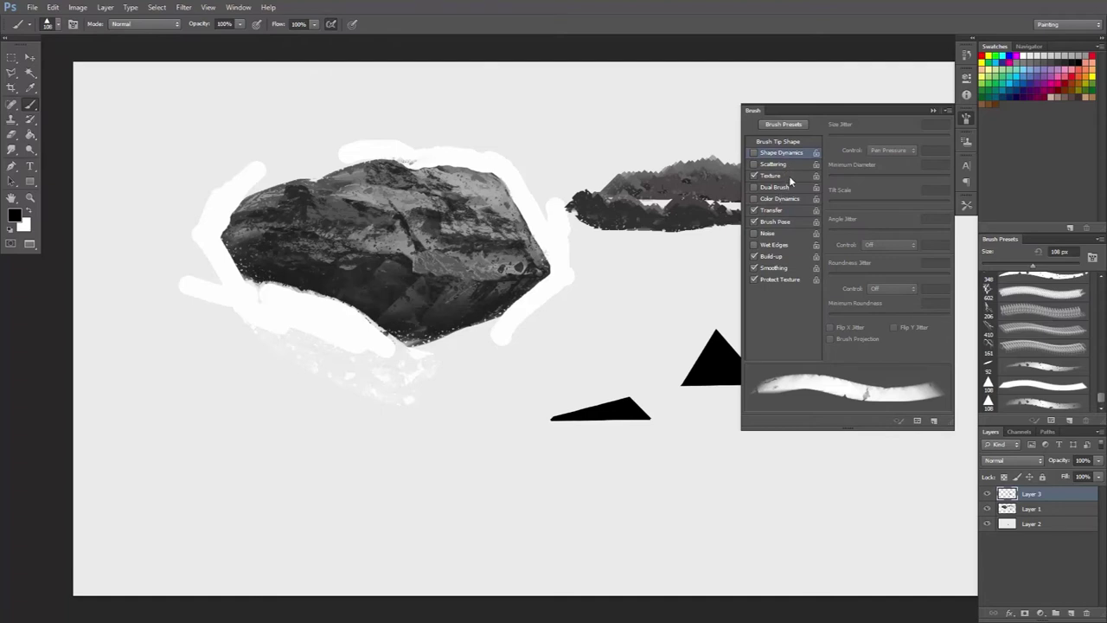
# Show the triangle brush's Texture settings, keeping the current pattern
pyautogui.click(788, 178)
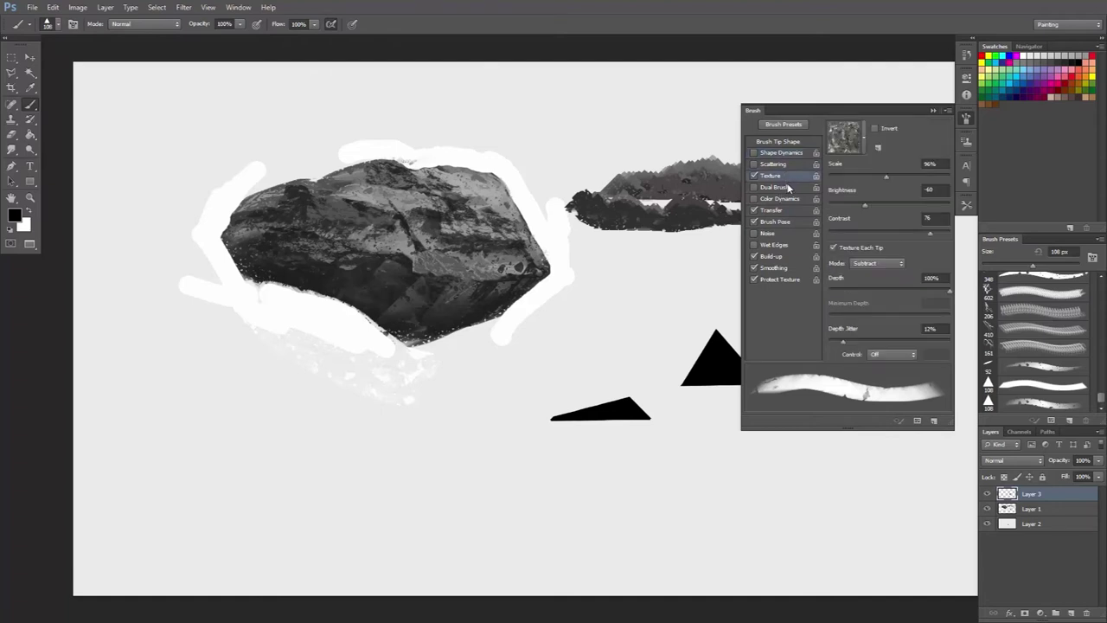
pyautogui.click(864, 138)
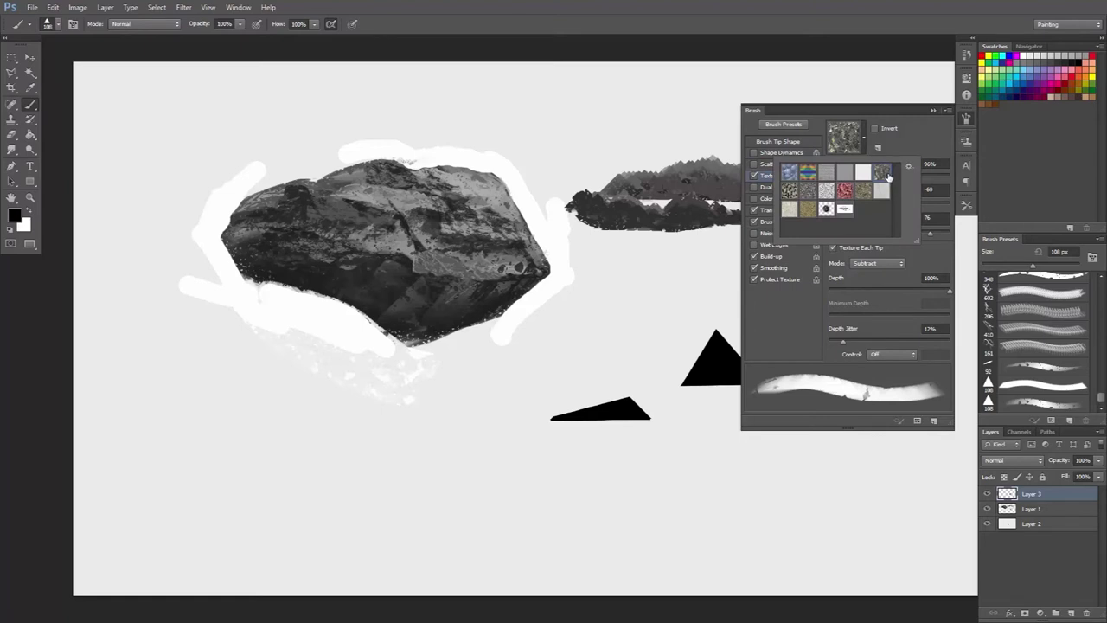
pyautogui.click(908, 146)
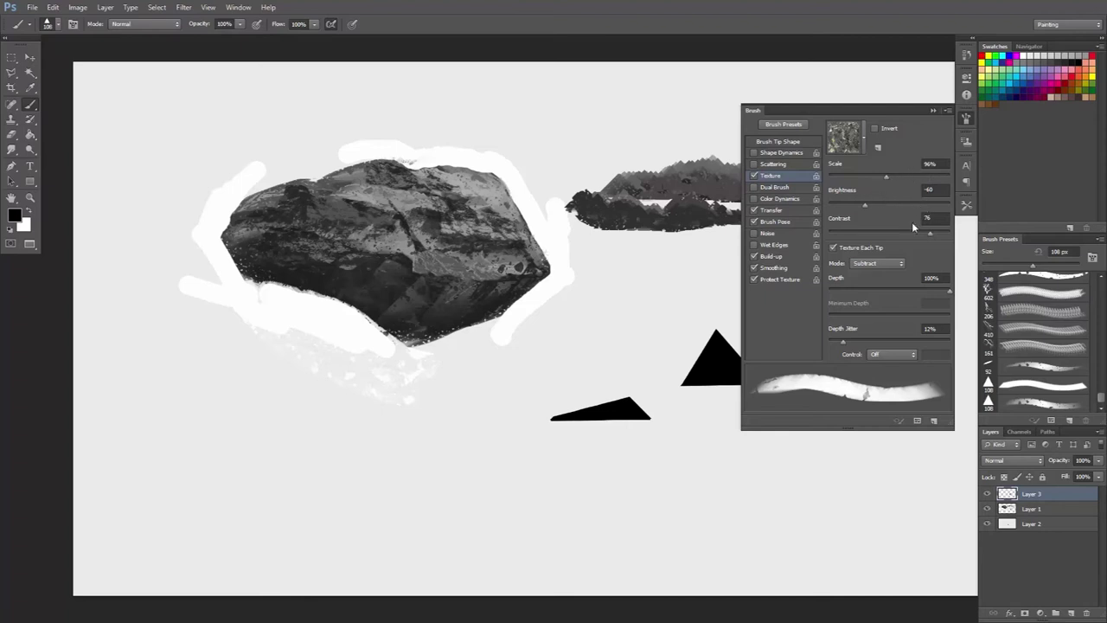
# Try the Multiply, Darken, Color Dodge and Color Burn texture blend modes
pyautogui.click(899, 265)
pyautogui.click(860, 276)
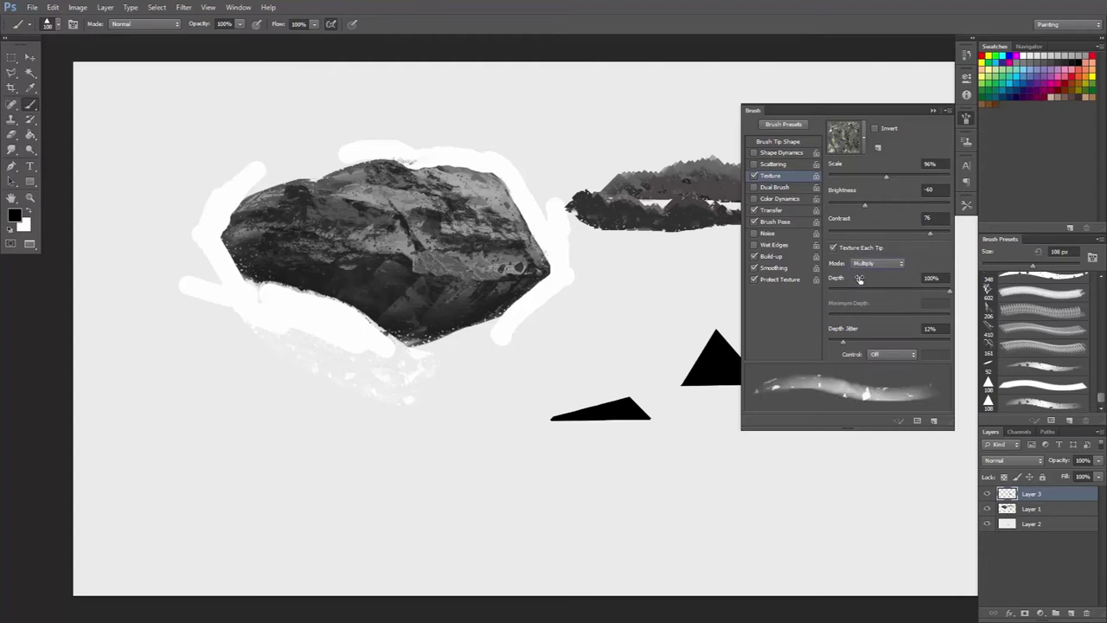
pyautogui.click(874, 264)
pyautogui.click(862, 294)
pyautogui.click(874, 264)
pyautogui.click(867, 311)
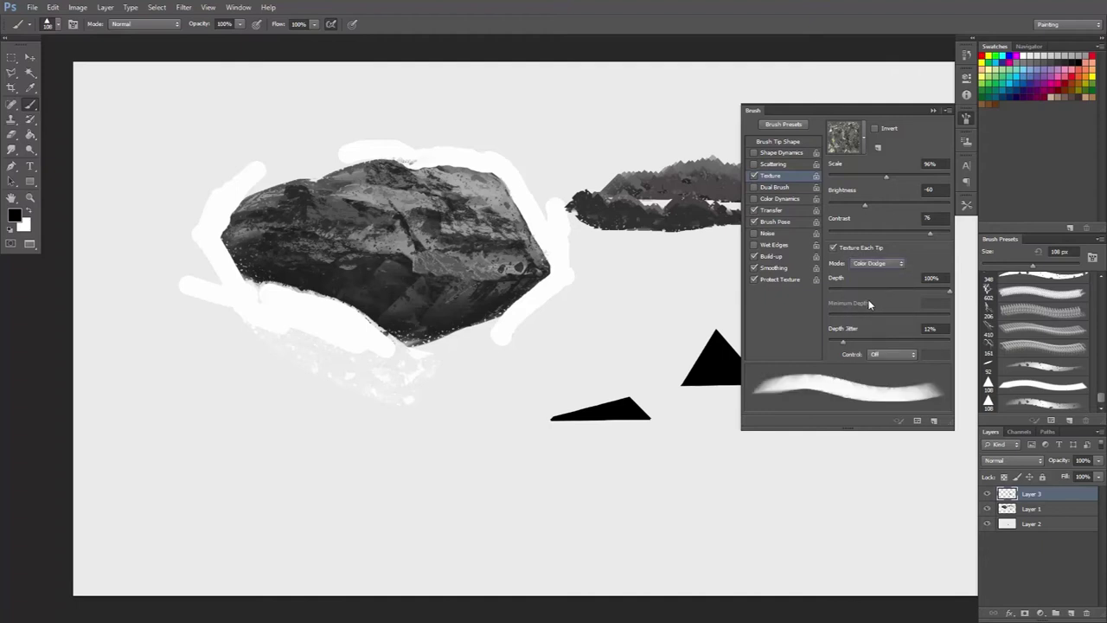
pyautogui.click(876, 264)
pyautogui.click(863, 321)
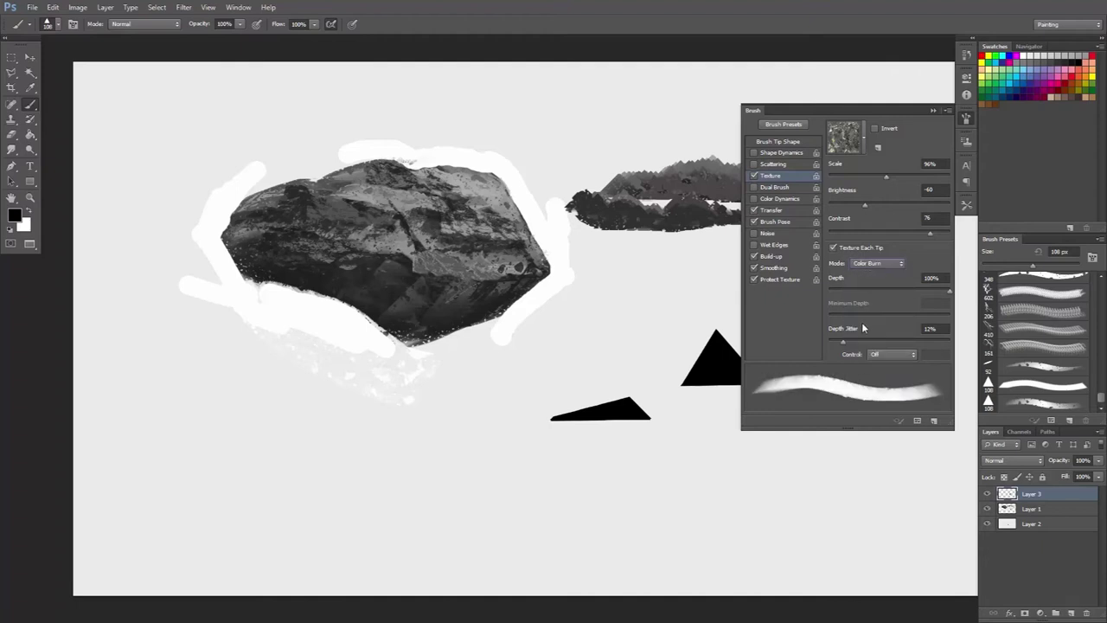
# Try Hard Mix and Multiply, then set texture mode back to Subtract
pyautogui.click(872, 263)
pyautogui.click(861, 339)
pyautogui.click(872, 264)
pyautogui.click(861, 275)
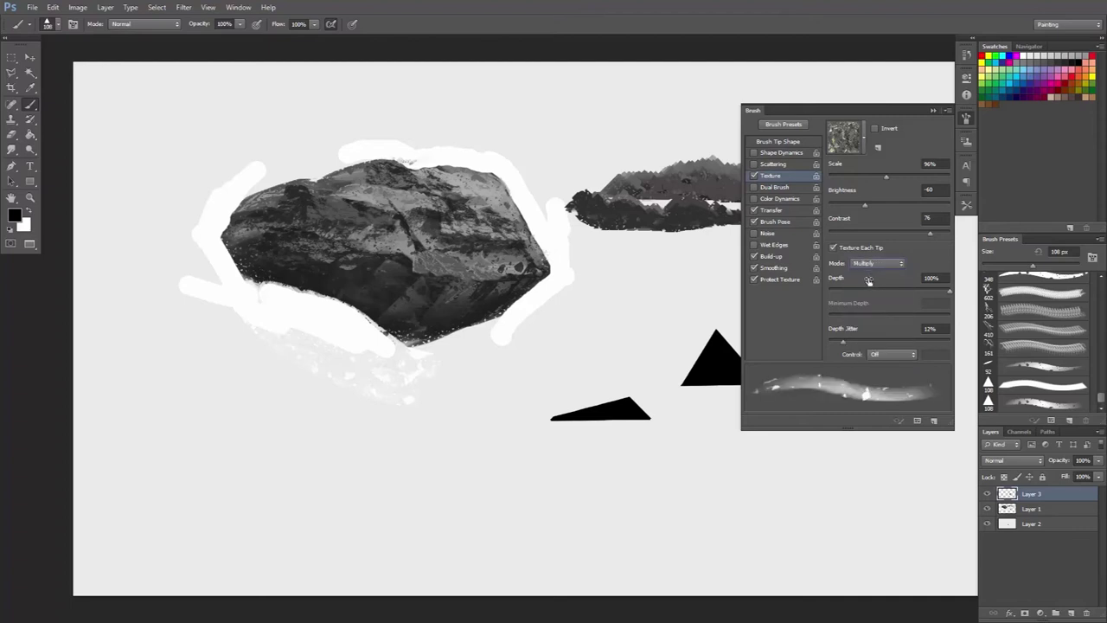
pyautogui.click(874, 264)
pyautogui.click(862, 284)
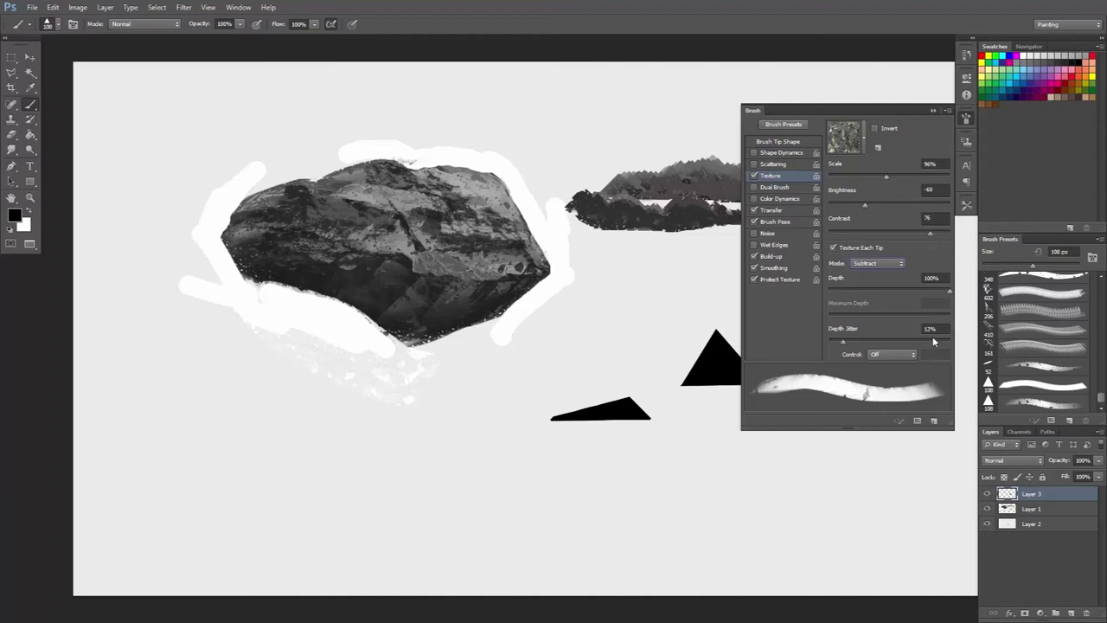
pyautogui.click(793, 210)
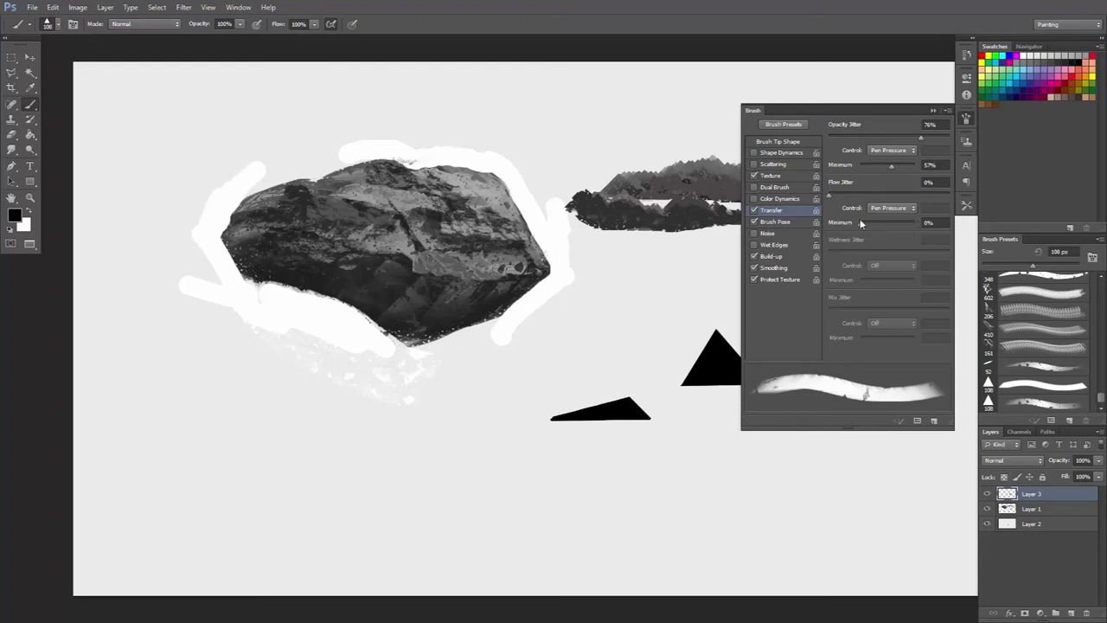
# Show Brush Pose settings and override pressure at 46%, with rotation at 94°
pyautogui.click(784, 223)
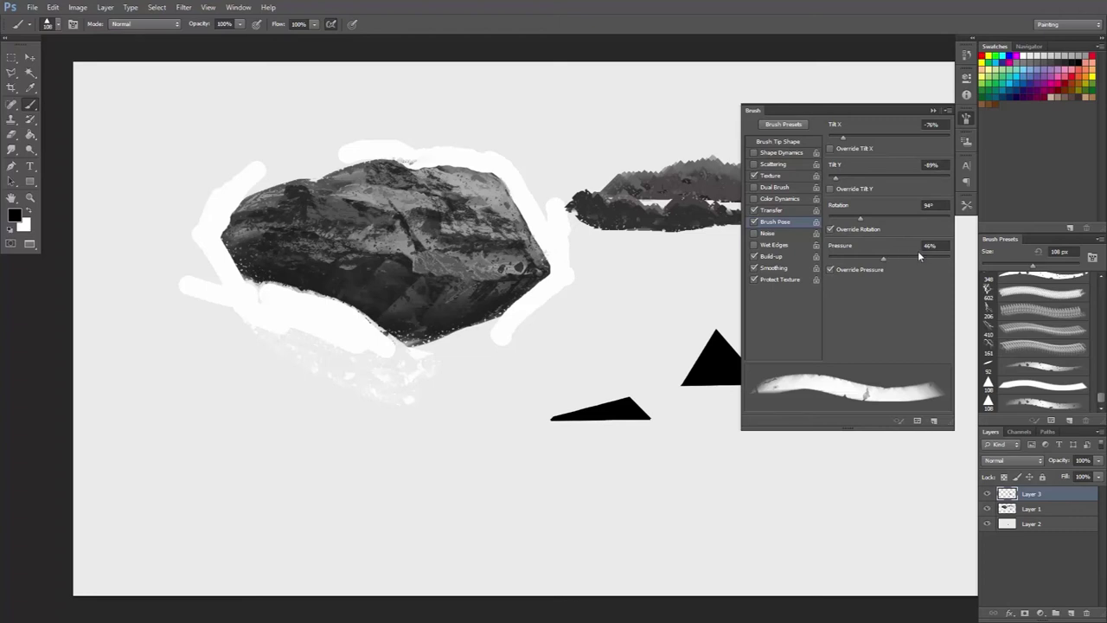
pyautogui.click(830, 270)
# Drop the rotation override, paint a test triangle stroke, and enable Shape Dynamics
pyautogui.click(830, 229)
pyautogui.moveTo(395, 435)
pyautogui.mouseDown()
pyautogui.moveTo(459, 429)
pyautogui.moveTo(496, 397)
pyautogui.moveTo(500, 419)
pyautogui.moveTo(519, 418)
pyautogui.moveTo(322, 442)
pyautogui.mouseUp()
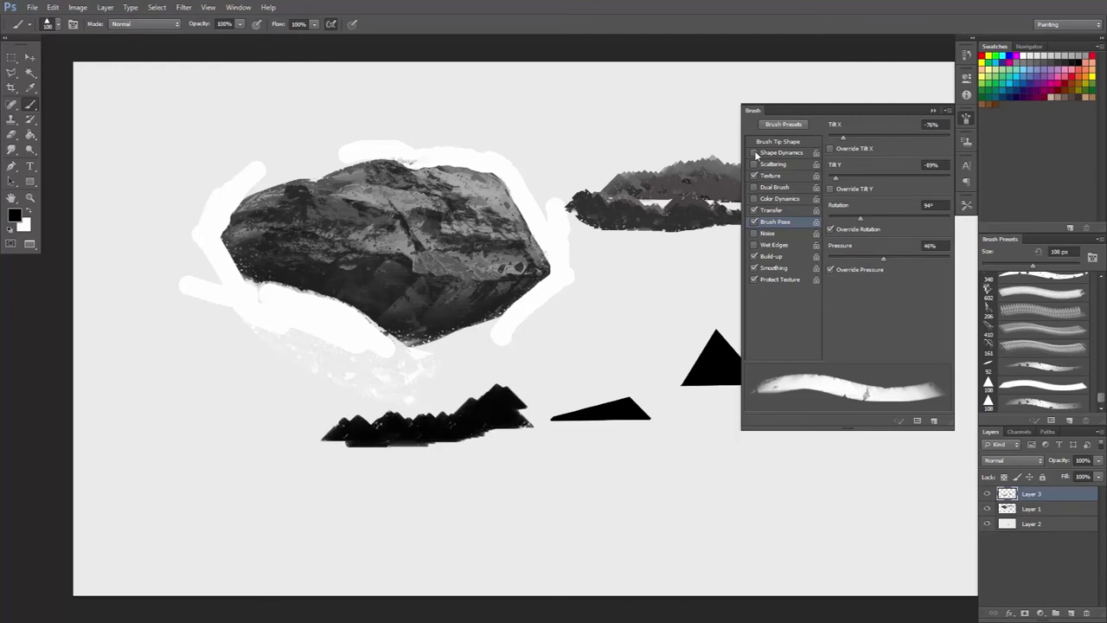
pyautogui.click(753, 153)
pyautogui.click(774, 154)
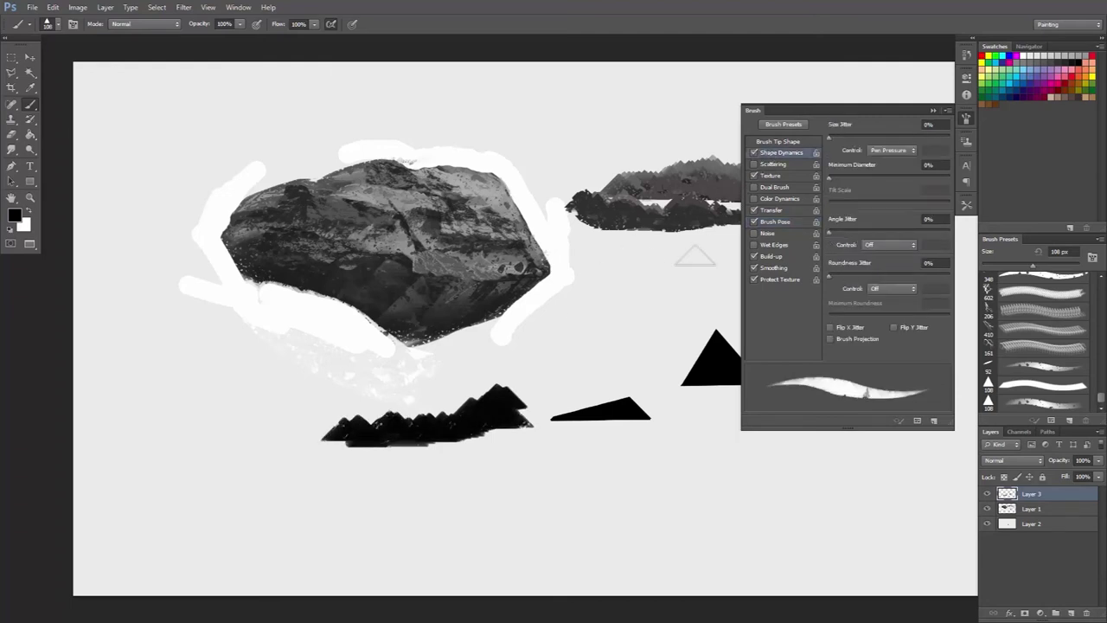
# Paint jagged ridge strokes extending the black mountain band rightward, then close the brush settings
pyautogui.moveTo(517, 414)
pyautogui.mouseDown()
pyautogui.moveTo(534, 395)
pyautogui.moveTo(593, 383)
pyautogui.moveTo(526, 392)
pyautogui.moveTo(633, 376)
pyautogui.moveTo(594, 370)
pyautogui.mouseUp()
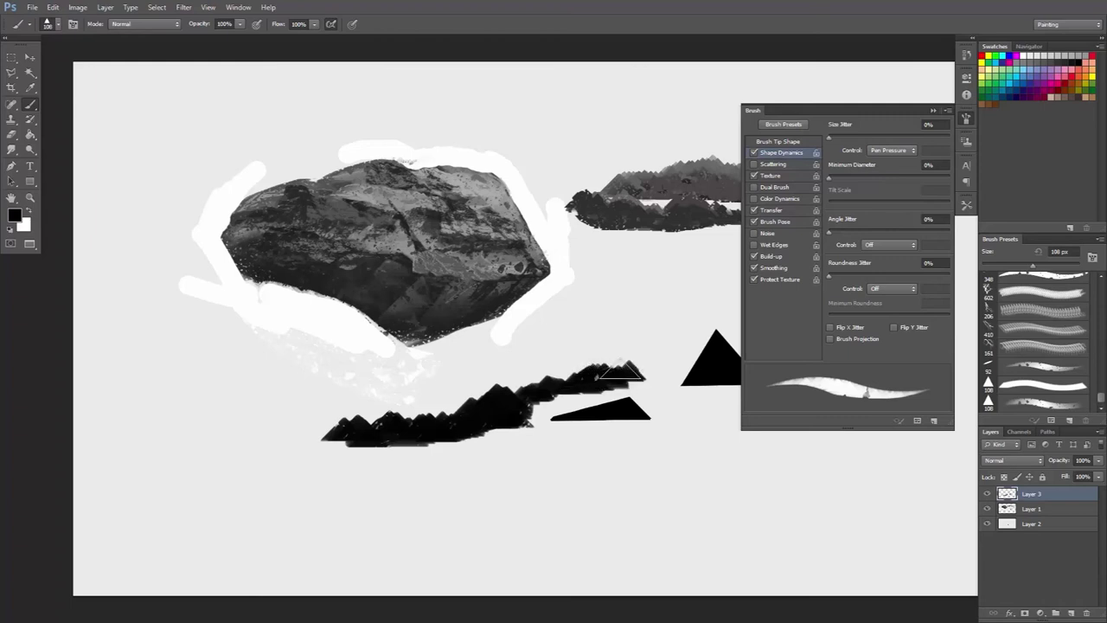
pyautogui.moveTo(621, 372); pyautogui.dragTo(667, 371)
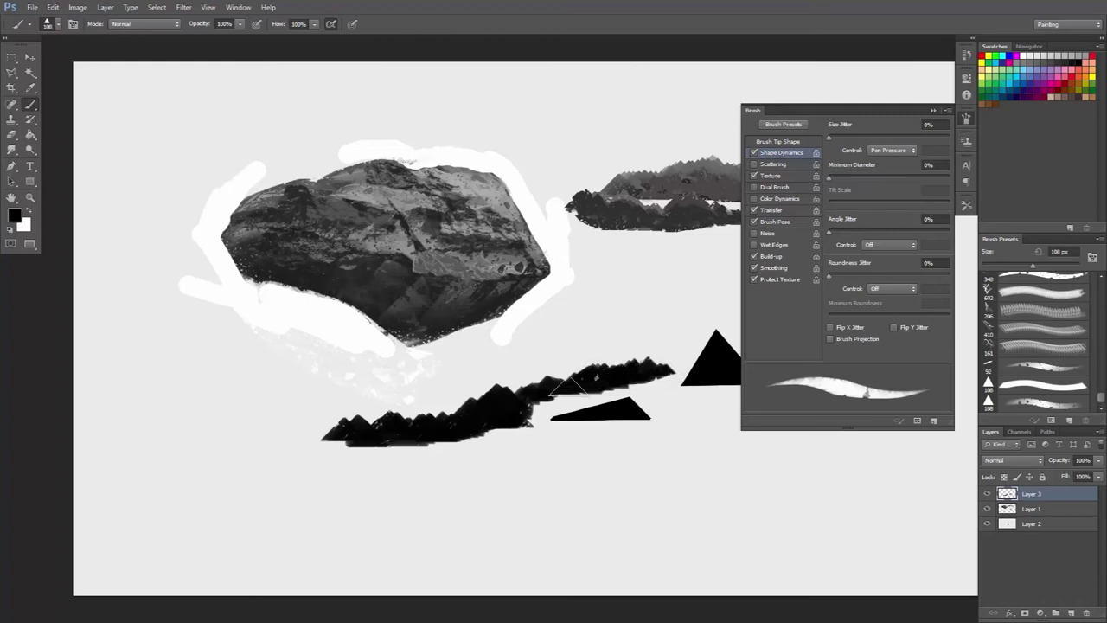
pyautogui.moveTo(567, 385)
pyautogui.mouseDown()
pyautogui.moveTo(526, 384)
pyautogui.moveTo(442, 415)
pyautogui.moveTo(492, 404)
pyautogui.moveTo(502, 383)
pyautogui.moveTo(523, 396)
pyautogui.moveTo(458, 388)
pyautogui.moveTo(370, 403)
pyautogui.moveTo(324, 426)
pyautogui.moveTo(359, 422)
pyautogui.moveTo(342, 413)
pyautogui.moveTo(381, 432)
pyautogui.mouseUp()
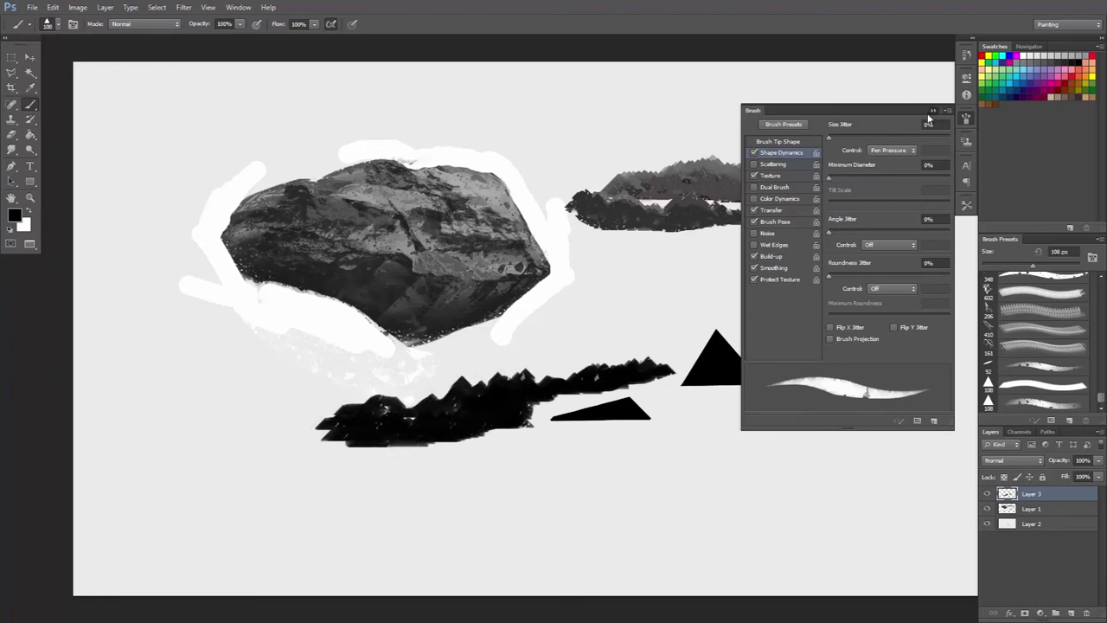
pyautogui.click(931, 111)
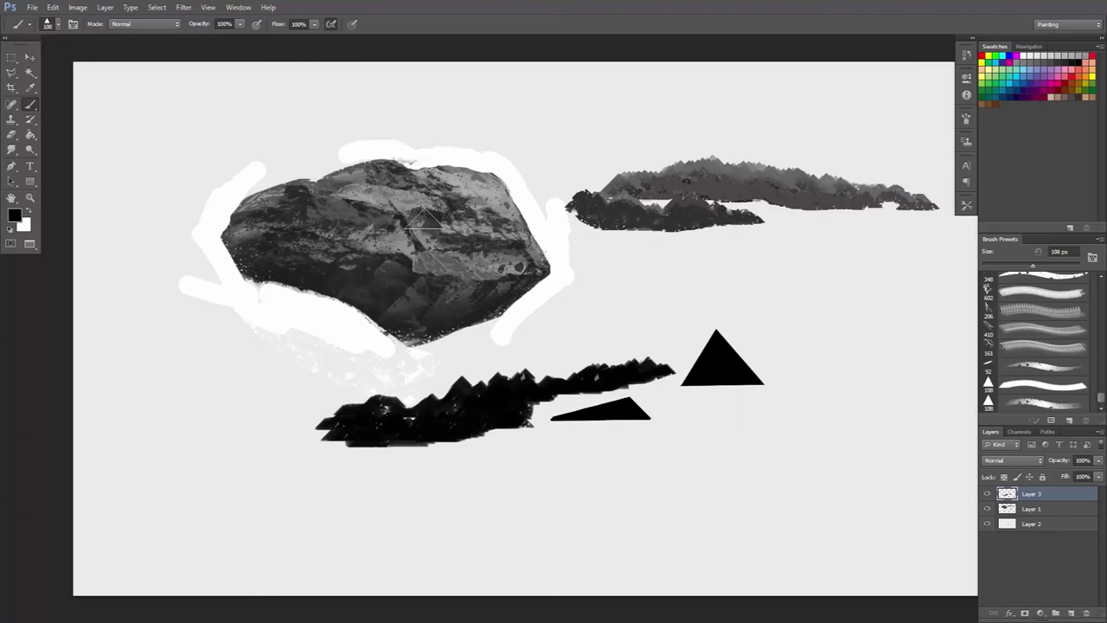
pyautogui.click(55, 22)
# Make a hard round brush with Shape Dynamics, 12% roundness, 7° angle and 1% spacing
pyautogui.moveTo(130, 163); pyautogui.dragTo(131, 114)
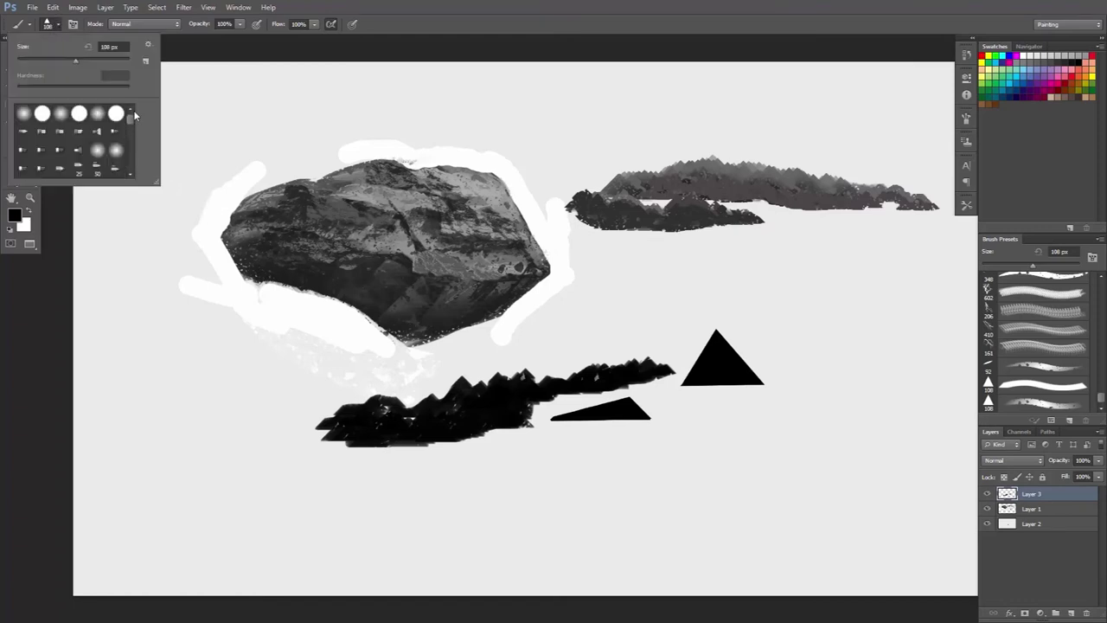
pyautogui.click(42, 113)
pyautogui.click(74, 24)
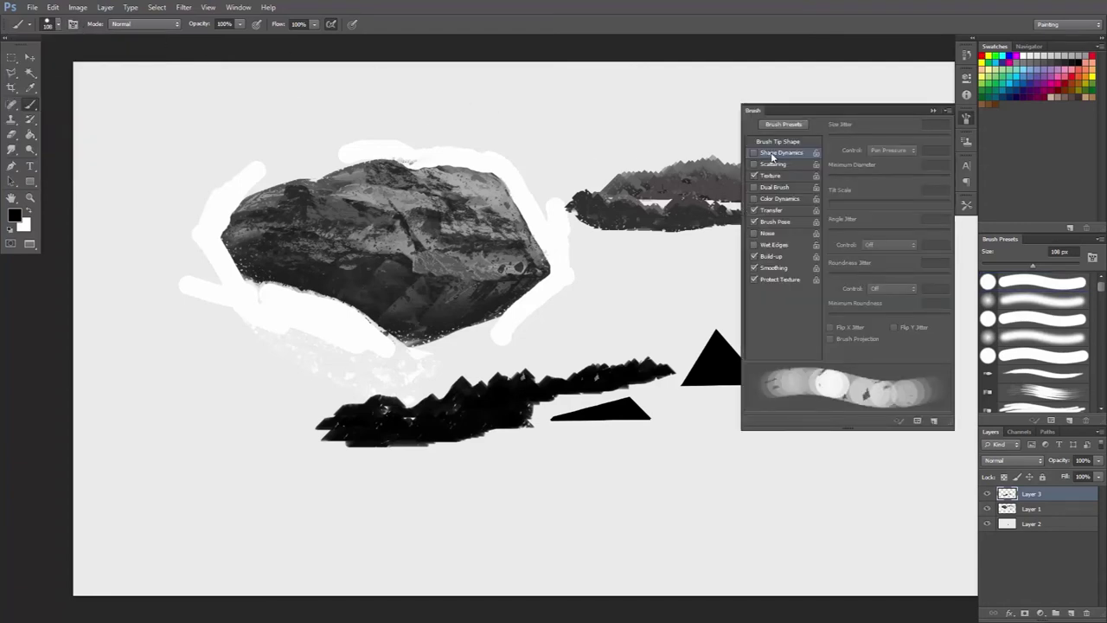
pyautogui.click(754, 153)
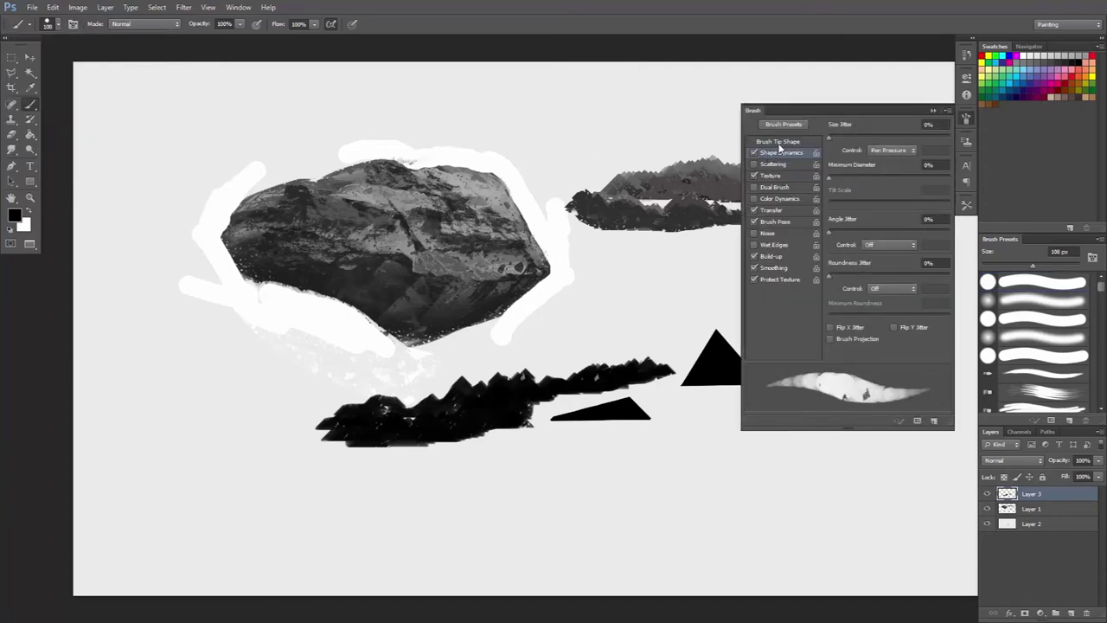
pyautogui.click(778, 143)
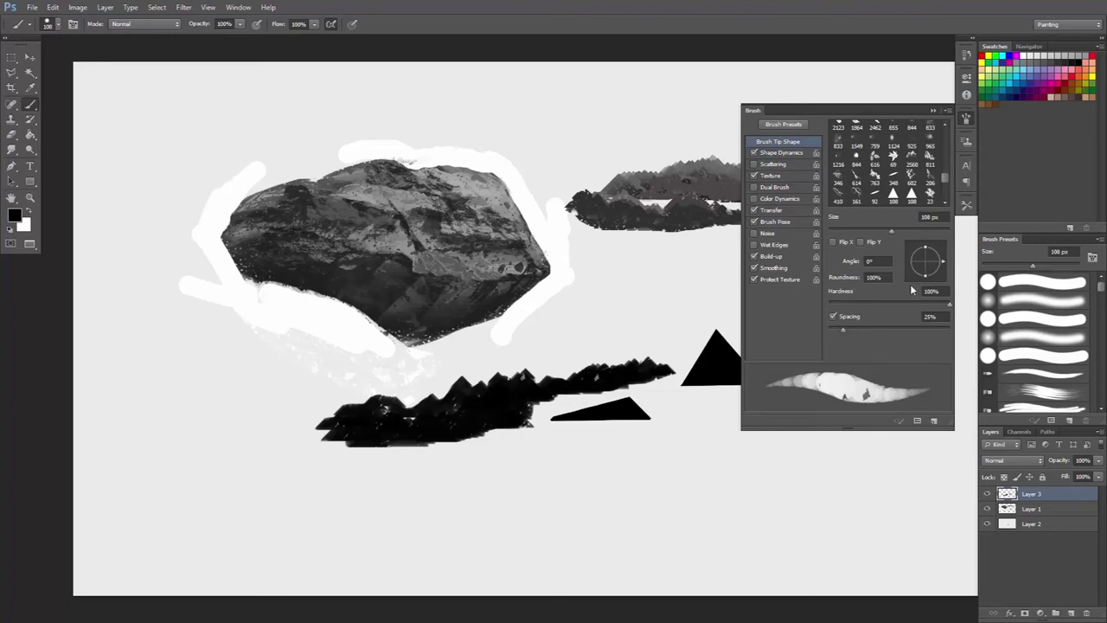
pyautogui.moveTo(926, 251); pyautogui.dragTo(928, 264)
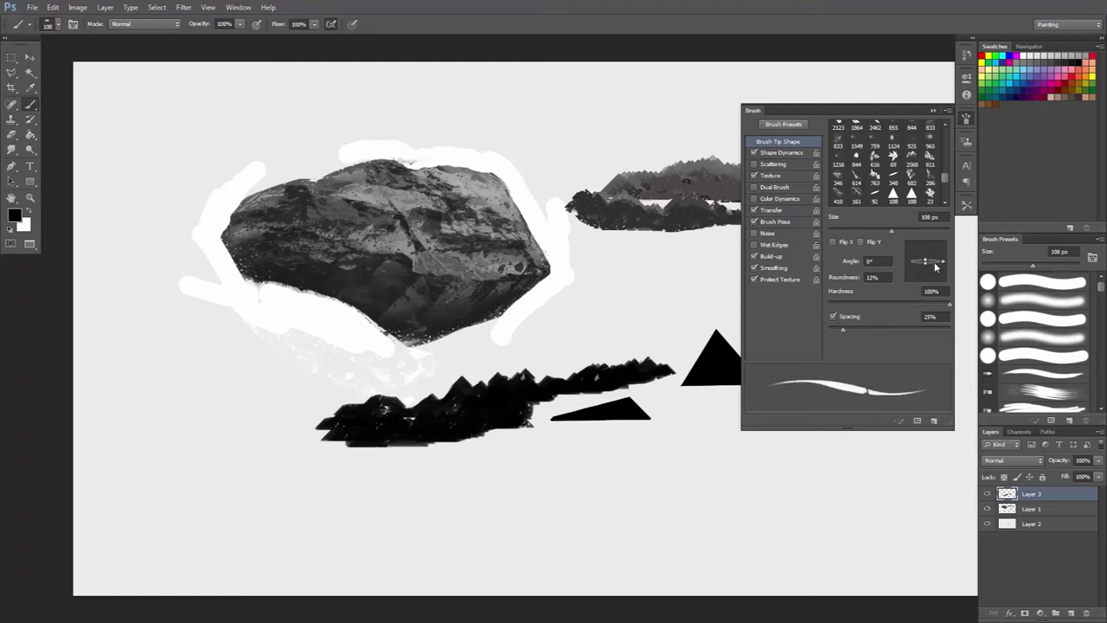
pyautogui.moveTo(940, 265); pyautogui.dragTo(943, 260)
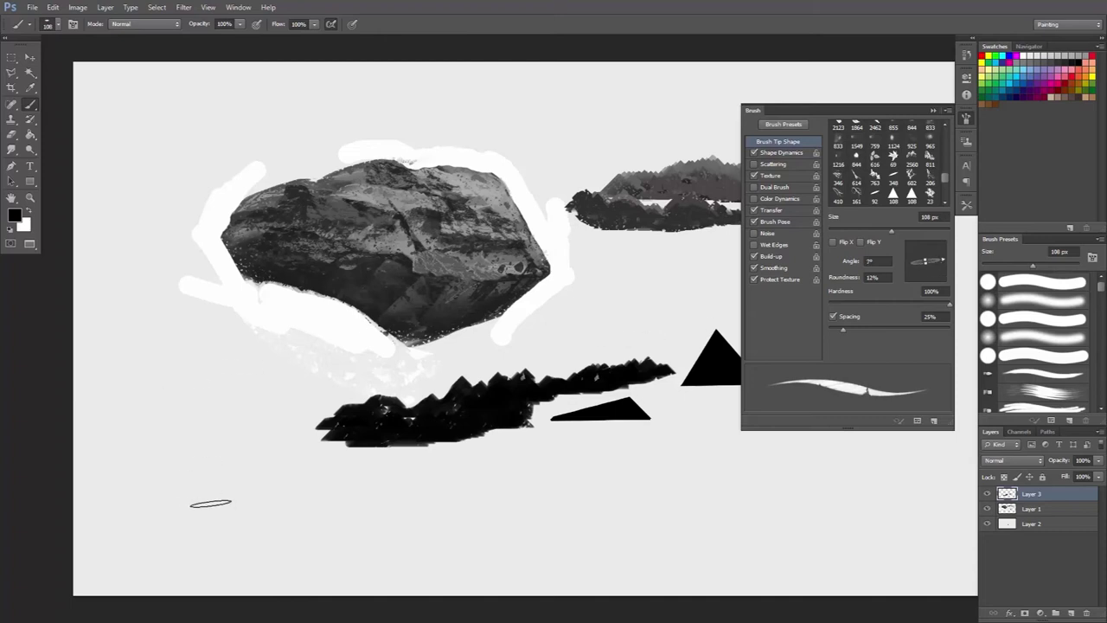
# Paint three dark rock strokes along the canvas bottom, the rightmost extended further right
pyautogui.moveTo(211, 504)
pyautogui.mouseDown()
pyautogui.moveTo(354, 493)
pyautogui.moveTo(229, 497)
pyautogui.moveTo(333, 495)
pyautogui.moveTo(247, 487)
pyautogui.mouseUp()
pyautogui.moveTo(441, 497)
pyautogui.mouseDown()
pyautogui.moveTo(495, 523)
pyautogui.moveTo(538, 509)
pyautogui.moveTo(517, 491)
pyautogui.mouseUp()
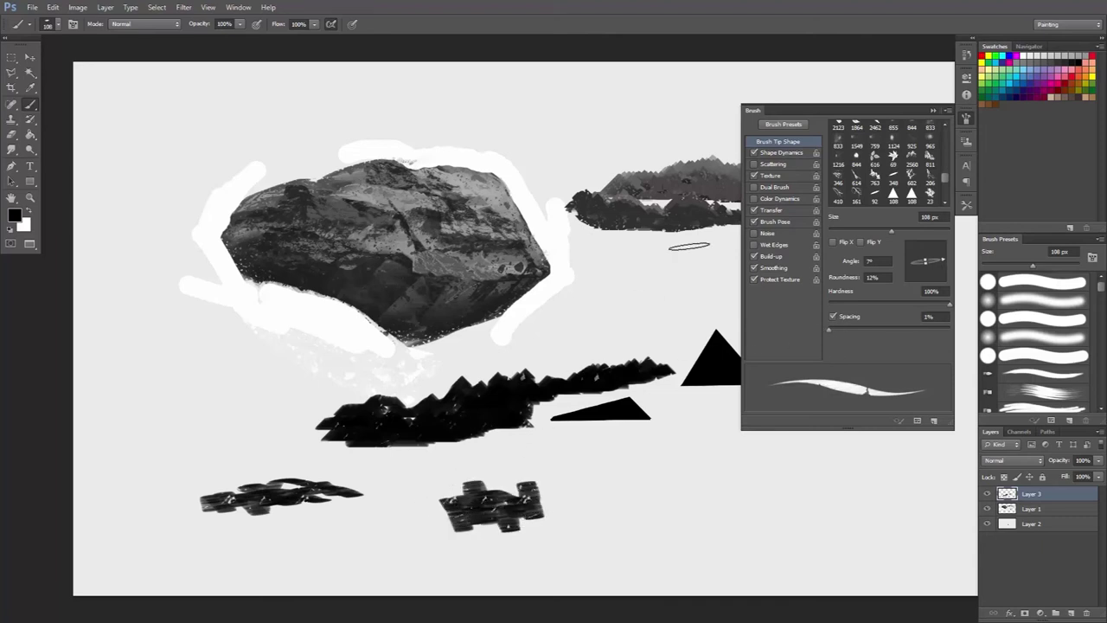
pyautogui.click(778, 152)
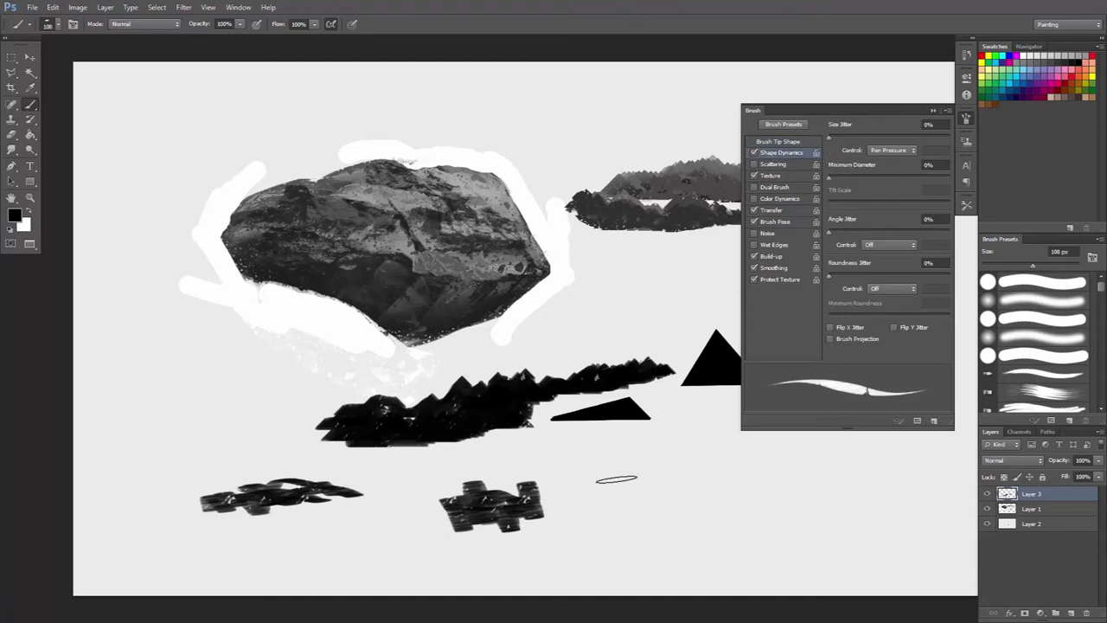
pyautogui.moveTo(614, 477)
pyautogui.mouseDown()
pyautogui.moveTo(676, 482)
pyautogui.moveTo(618, 495)
pyautogui.moveTo(640, 471)
pyautogui.moveTo(666, 473)
pyautogui.mouseUp()
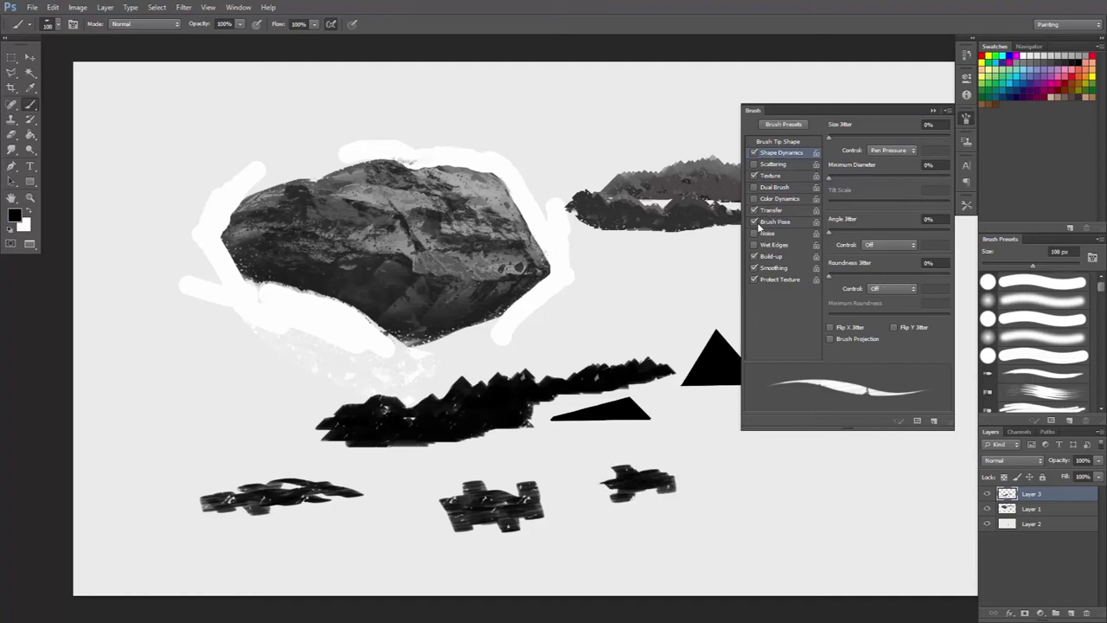
pyautogui.click(754, 221)
pyautogui.moveTo(666, 472)
pyautogui.mouseDown()
pyautogui.moveTo(713, 463)
pyautogui.moveTo(658, 480)
pyautogui.moveTo(808, 468)
pyautogui.mouseUp()
pyautogui.click(755, 221)
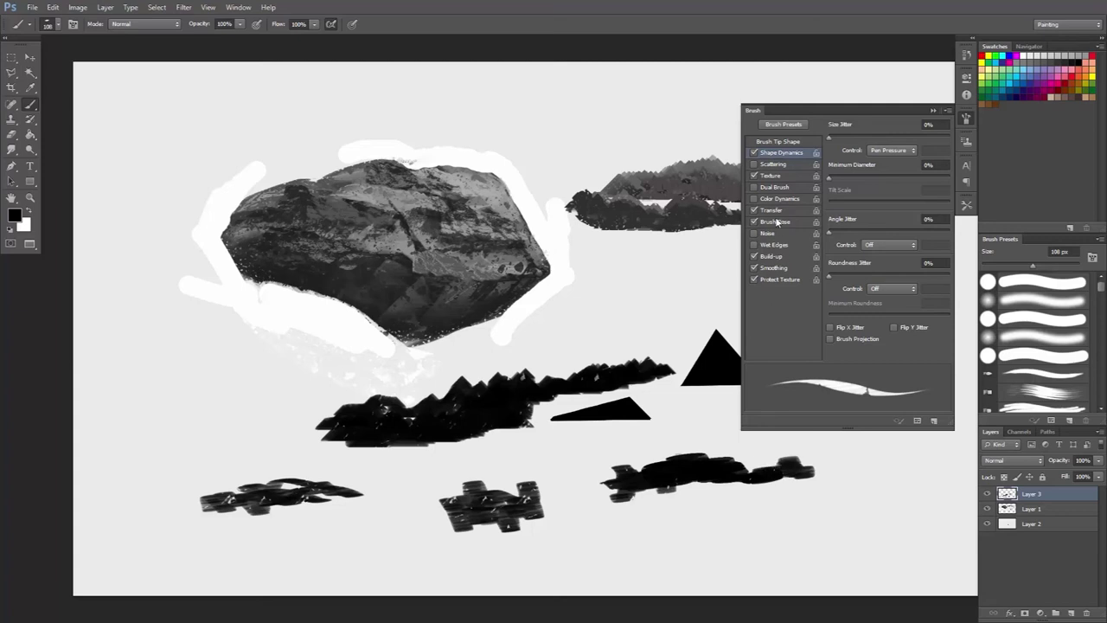
# Set Brush Pose tilt to -100%, disable Brush Pose, and paint a rock stroke left of the mountain band
pyautogui.click(803, 221)
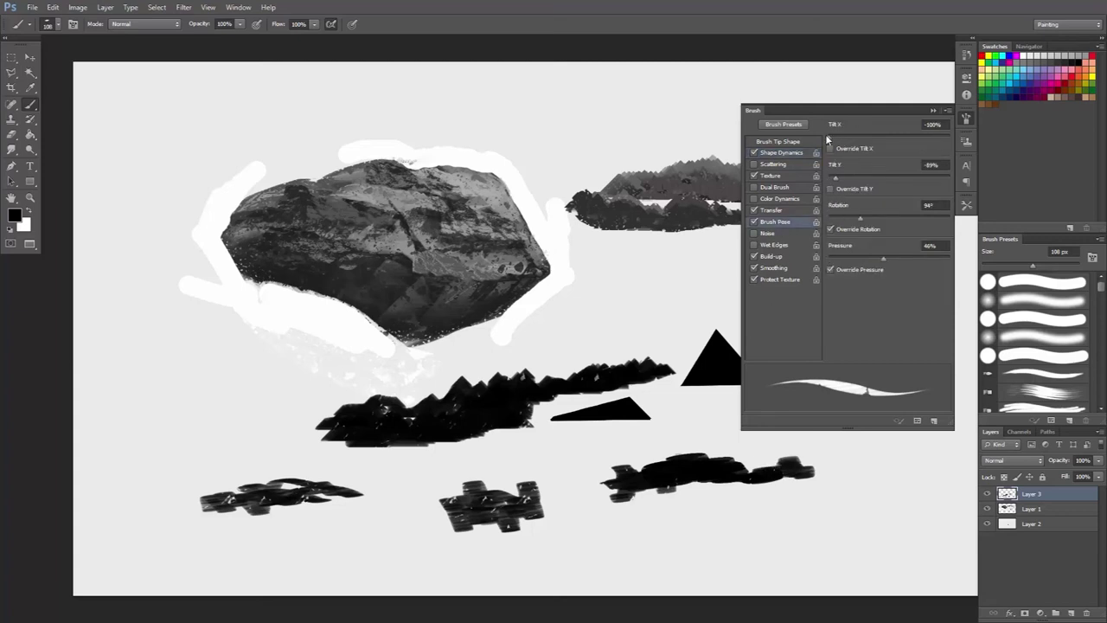
pyautogui.moveTo(830, 189); pyautogui.dragTo(794, 225)
pyautogui.click(755, 223)
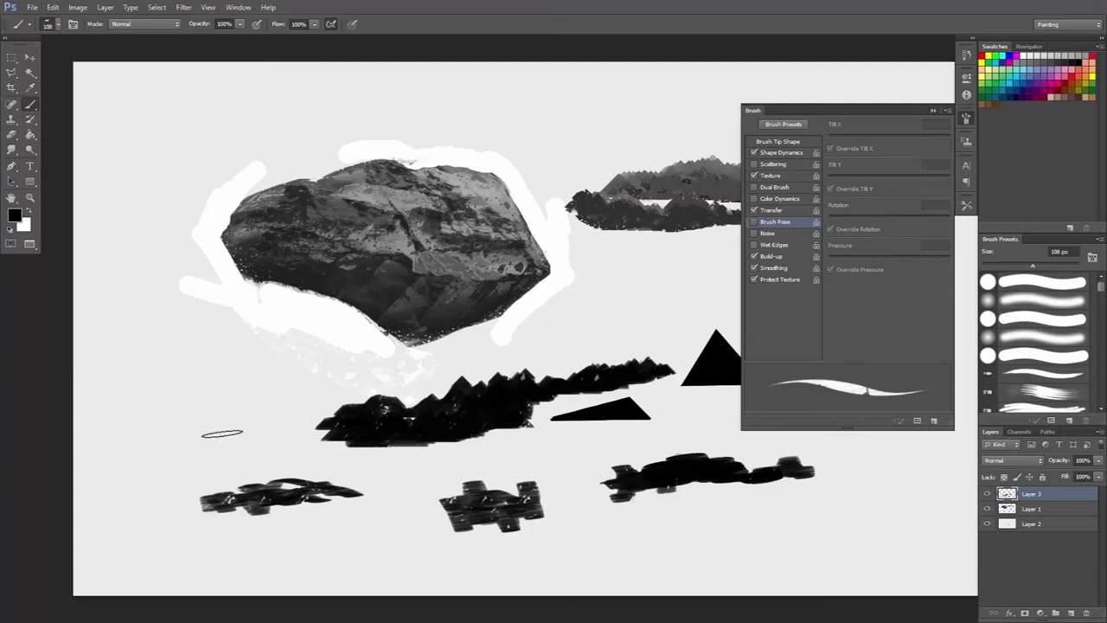
pyautogui.moveTo(217, 433)
pyautogui.mouseDown()
pyautogui.moveTo(251, 418)
pyautogui.moveTo(225, 433)
pyautogui.moveTo(189, 435)
pyautogui.mouseUp()
pyautogui.click(188, 435)
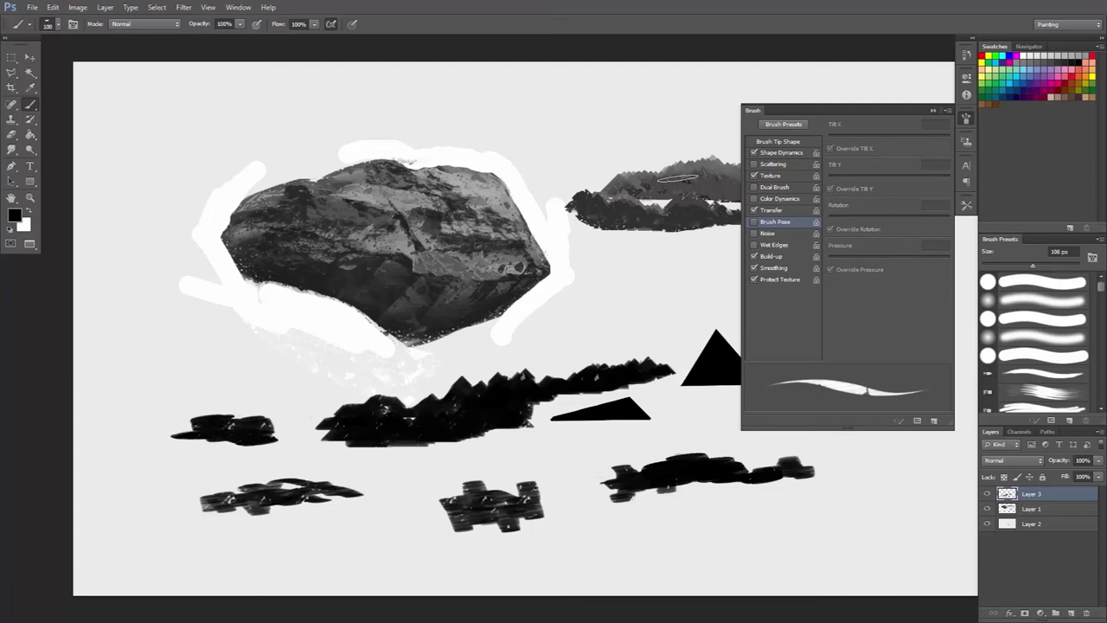
# Check the Texture pattern without changing it and return to Brush Tip Shape settings
pyautogui.click(772, 176)
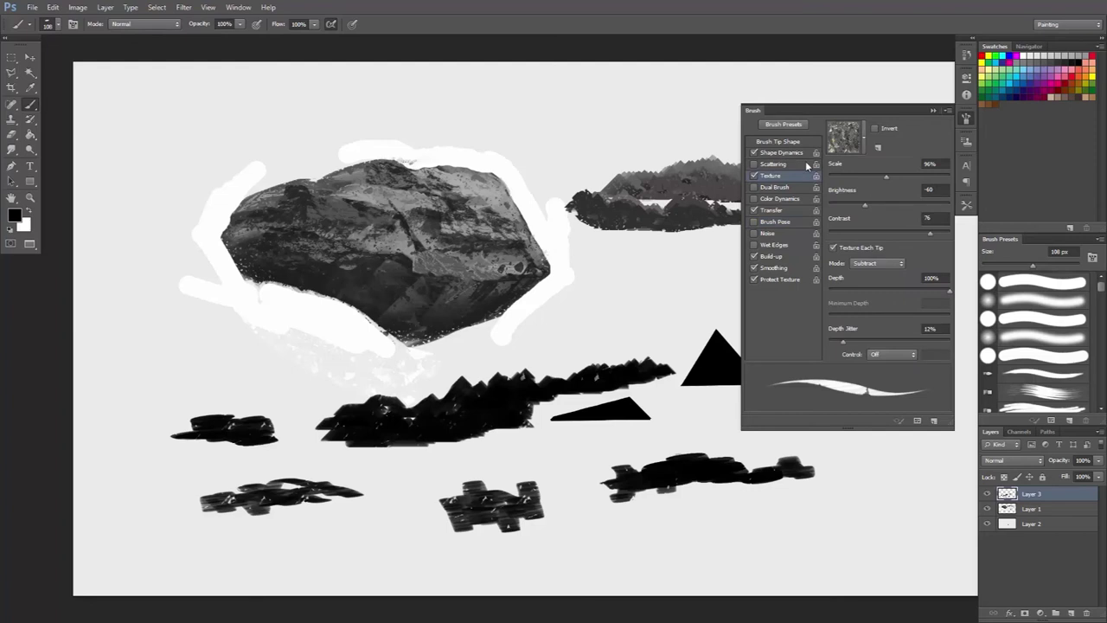
pyautogui.click(863, 138)
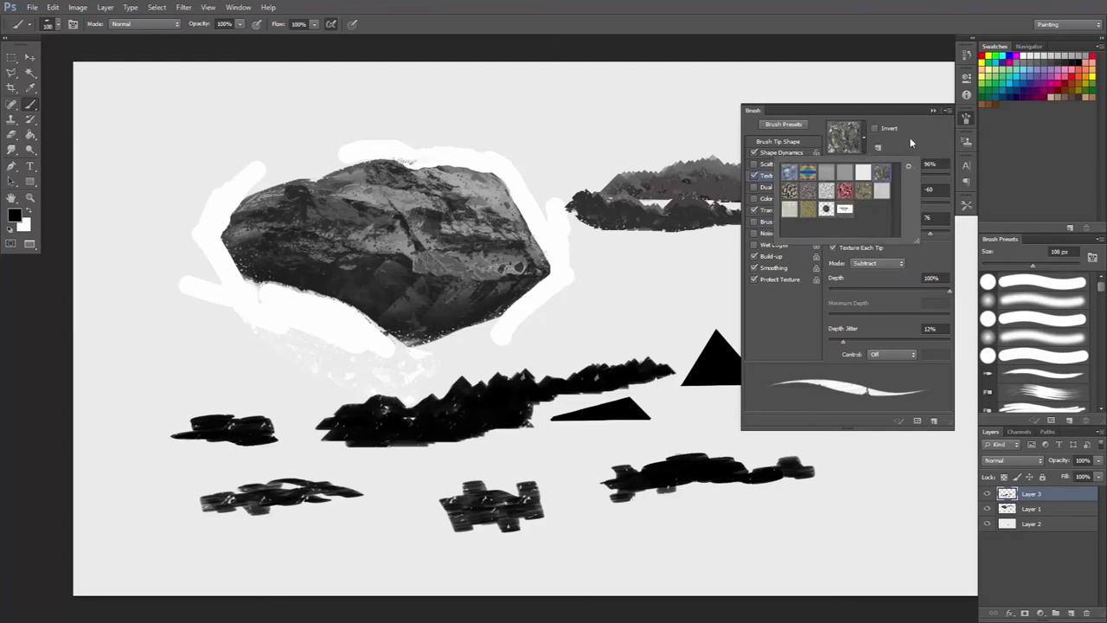
pyautogui.click(910, 142)
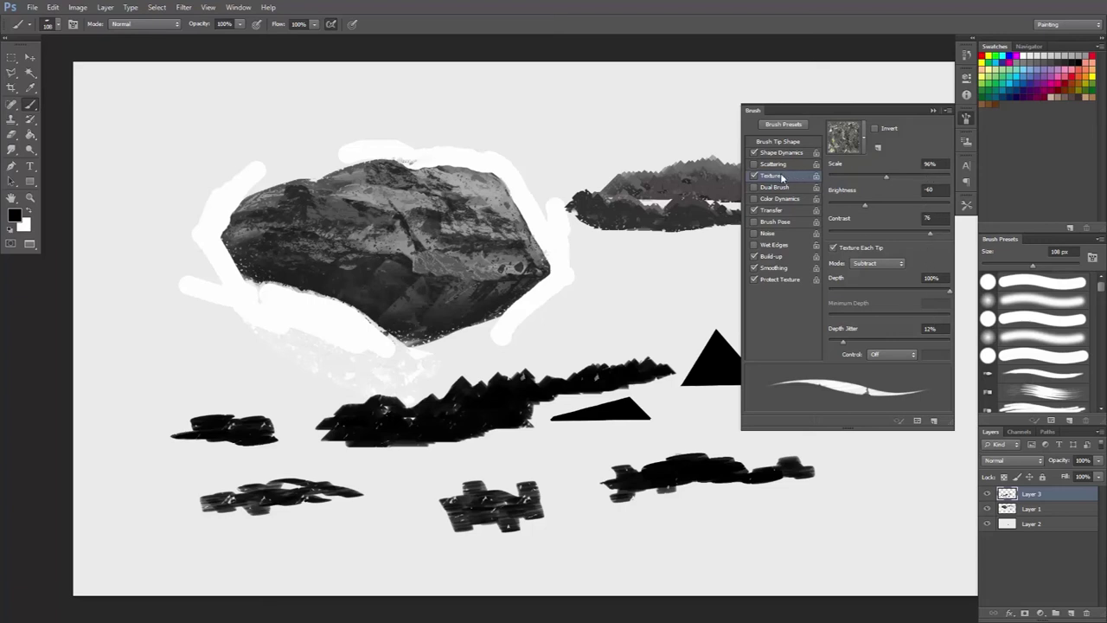
pyautogui.click(780, 143)
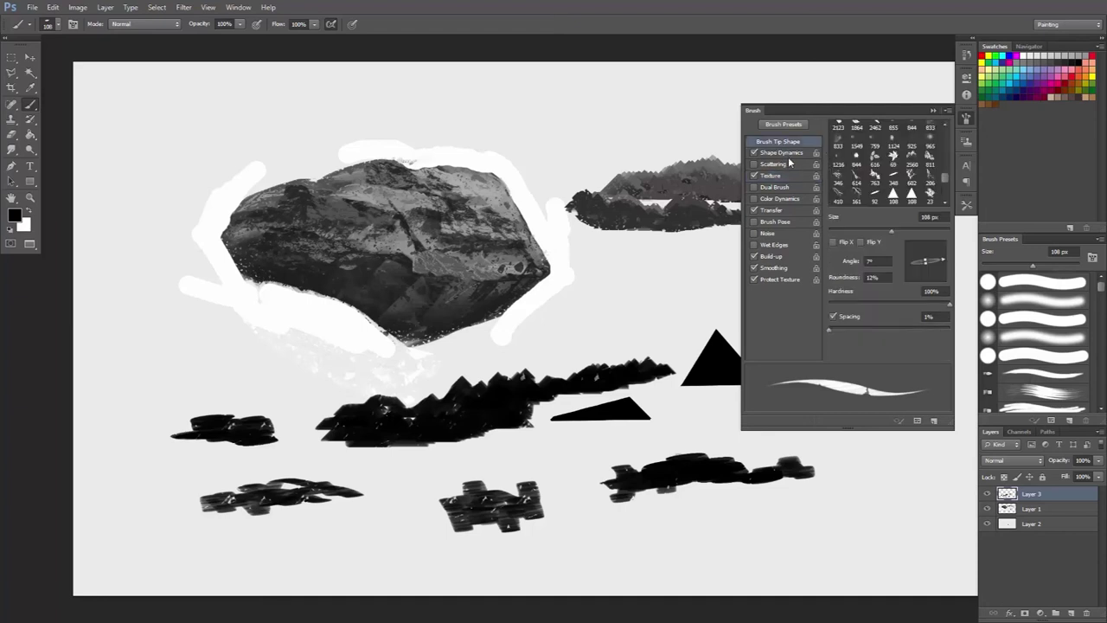
# Add Size Jitter, paint a large solid black rock at lower left, and close the brush settings
pyautogui.click(790, 154)
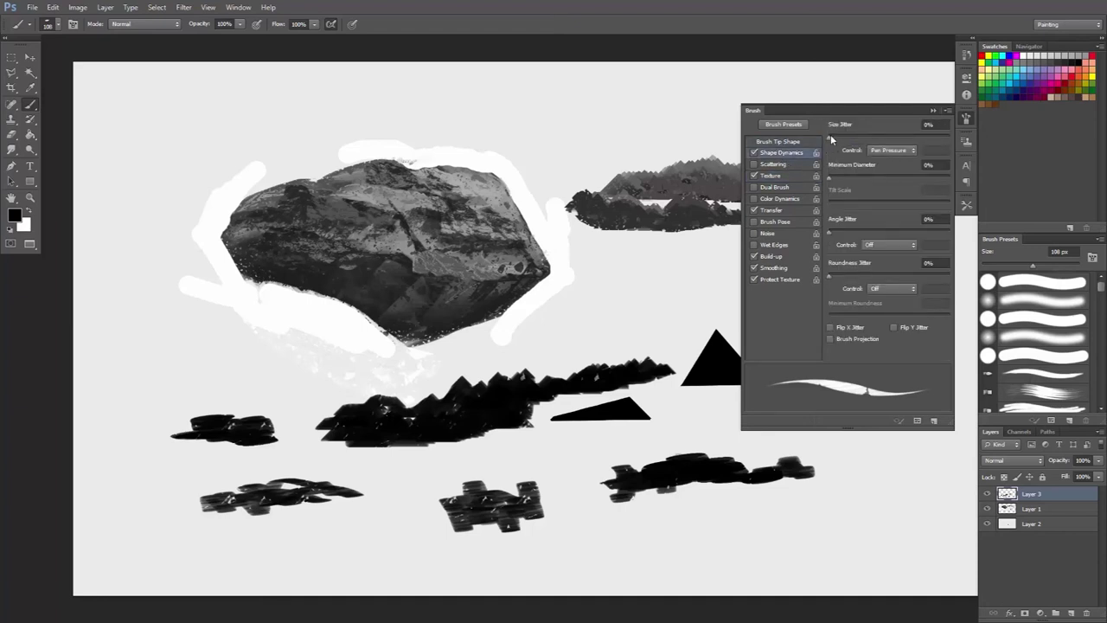
pyautogui.moveTo(830, 136)
pyautogui.mouseDown()
pyautogui.moveTo(892, 137)
pyautogui.moveTo(829, 151)
pyautogui.moveTo(844, 176)
pyautogui.moveTo(826, 178)
pyautogui.mouseUp()
pyautogui.moveTo(168, 366)
pyautogui.mouseDown()
pyautogui.moveTo(235, 362)
pyautogui.moveTo(201, 345)
pyautogui.moveTo(286, 381)
pyautogui.moveTo(245, 392)
pyautogui.moveTo(129, 372)
pyautogui.moveTo(173, 391)
pyautogui.moveTo(191, 415)
pyautogui.moveTo(260, 413)
pyautogui.moveTo(287, 394)
pyautogui.moveTo(313, 398)
pyautogui.moveTo(325, 424)
pyautogui.moveTo(235, 428)
pyautogui.moveTo(329, 394)
pyautogui.moveTo(303, 446)
pyautogui.moveTo(259, 463)
pyautogui.moveTo(299, 467)
pyautogui.moveTo(164, 429)
pyautogui.moveTo(186, 449)
pyautogui.moveTo(143, 417)
pyautogui.moveTo(173, 467)
pyautogui.moveTo(217, 467)
pyautogui.moveTo(199, 474)
pyautogui.mouseUp()
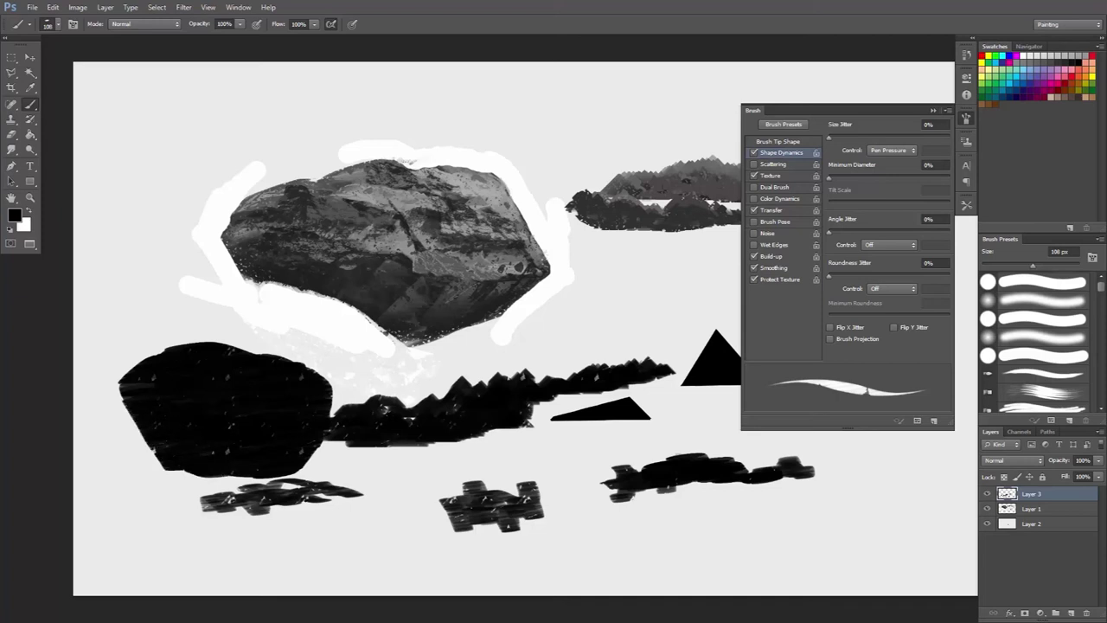
pyautogui.click(933, 111)
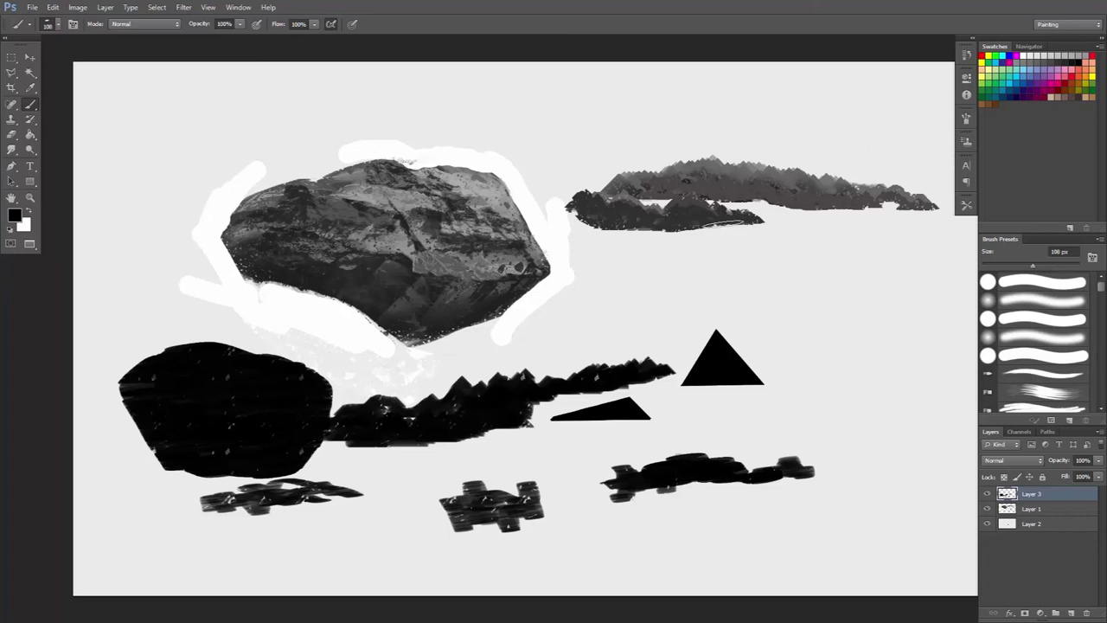
# Sample the dark mountain colour, shrink the brush, and extend the island strip below the mountains
pyautogui.keyDown('alt'); pyautogui.click(721, 219); pyautogui.keyUp('alt')
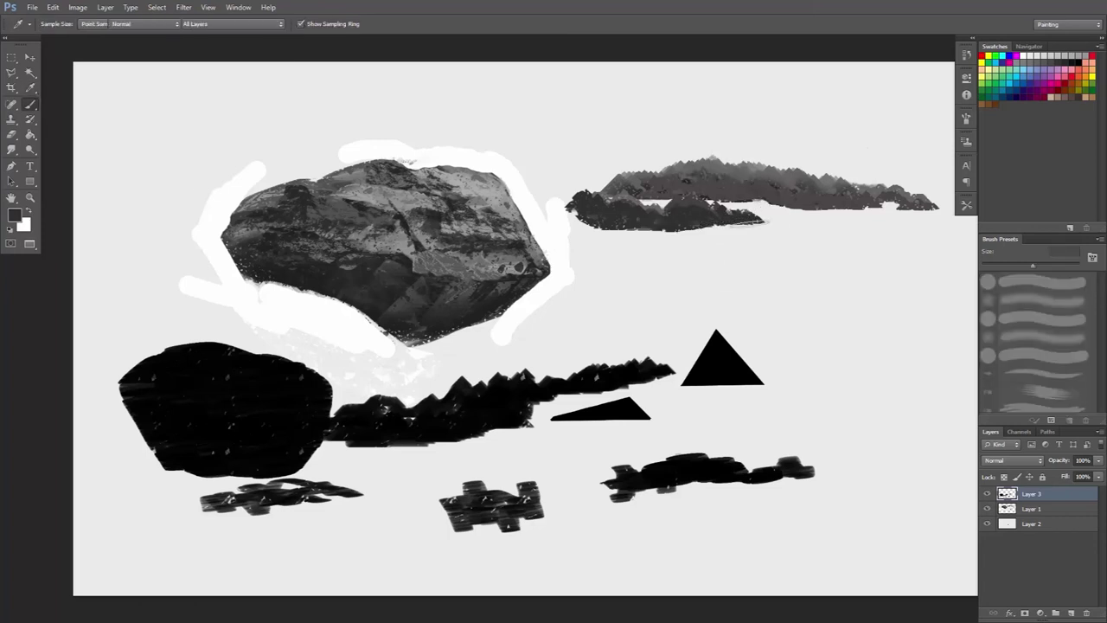
pyautogui.press('[')
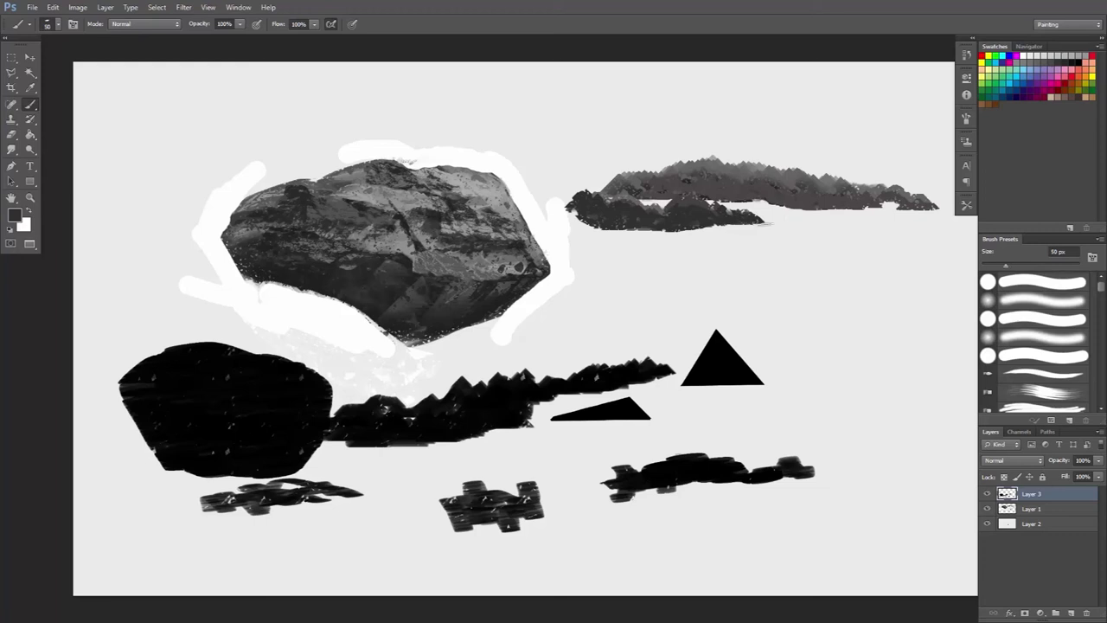
pyautogui.moveTo(768, 224); pyautogui.dragTo(783, 225)
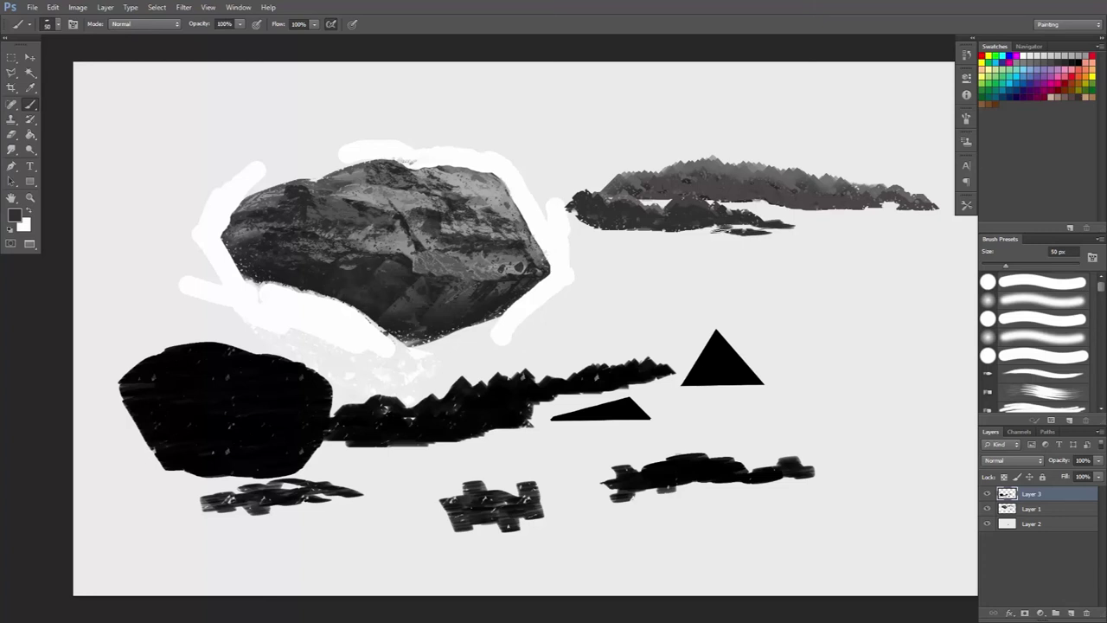
pyautogui.moveTo(747, 231)
pyautogui.mouseDown()
pyautogui.moveTo(705, 232)
pyautogui.moveTo(736, 230)
pyautogui.moveTo(718, 235)
pyautogui.mouseUp()
pyautogui.moveTo(749, 240); pyautogui.dragTo(777, 239)
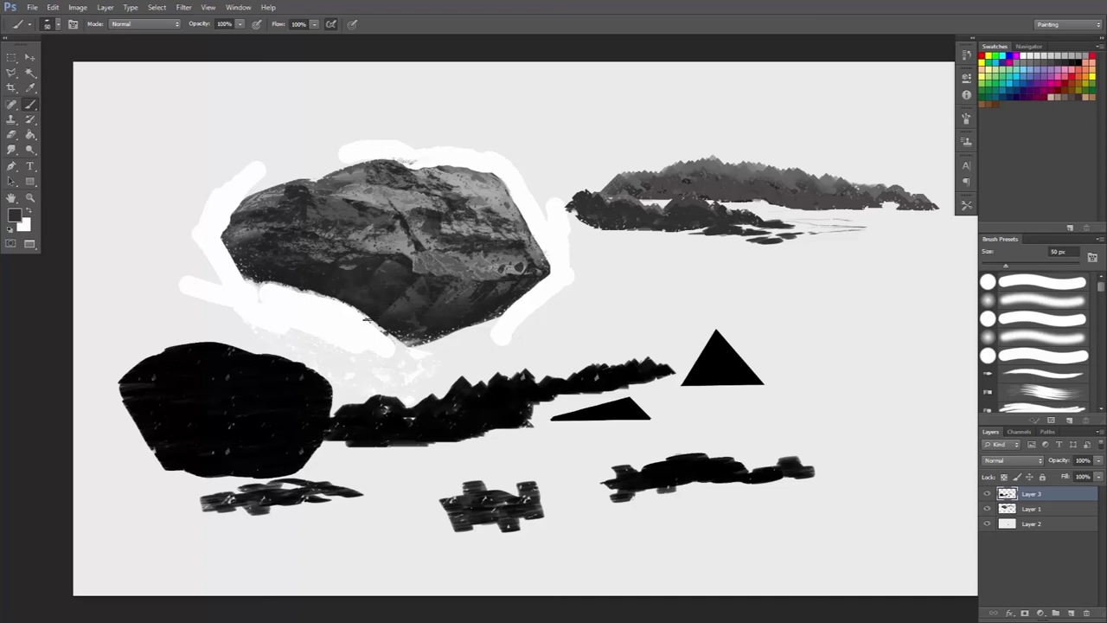
# Sample a rock grey, paint light highlights across the black rock's top and left, and reopen brush settings
pyautogui.keyDown('alt'); pyautogui.click(405, 242); pyautogui.keyUp('alt')
pyautogui.moveTo(305, 387)
pyautogui.mouseDown()
pyautogui.moveTo(320, 393)
pyautogui.moveTo(167, 369)
pyautogui.mouseUp()
pyautogui.moveTo(270, 373)
pyautogui.mouseDown()
pyautogui.moveTo(188, 371)
pyautogui.moveTo(293, 376)
pyautogui.moveTo(181, 367)
pyautogui.mouseUp()
pyautogui.moveTo(173, 410)
pyautogui.mouseDown()
pyautogui.moveTo(301, 398)
pyautogui.moveTo(206, 392)
pyautogui.moveTo(301, 400)
pyautogui.moveTo(320, 414)
pyautogui.moveTo(307, 410)
pyautogui.moveTo(278, 453)
pyautogui.moveTo(286, 398)
pyautogui.moveTo(232, 399)
pyautogui.moveTo(269, 403)
pyautogui.moveTo(222, 384)
pyautogui.moveTo(231, 373)
pyautogui.moveTo(164, 371)
pyautogui.moveTo(257, 366)
pyautogui.moveTo(233, 355)
pyautogui.moveTo(293, 377)
pyautogui.moveTo(180, 376)
pyautogui.moveTo(175, 386)
pyautogui.moveTo(273, 390)
pyautogui.mouseUp()
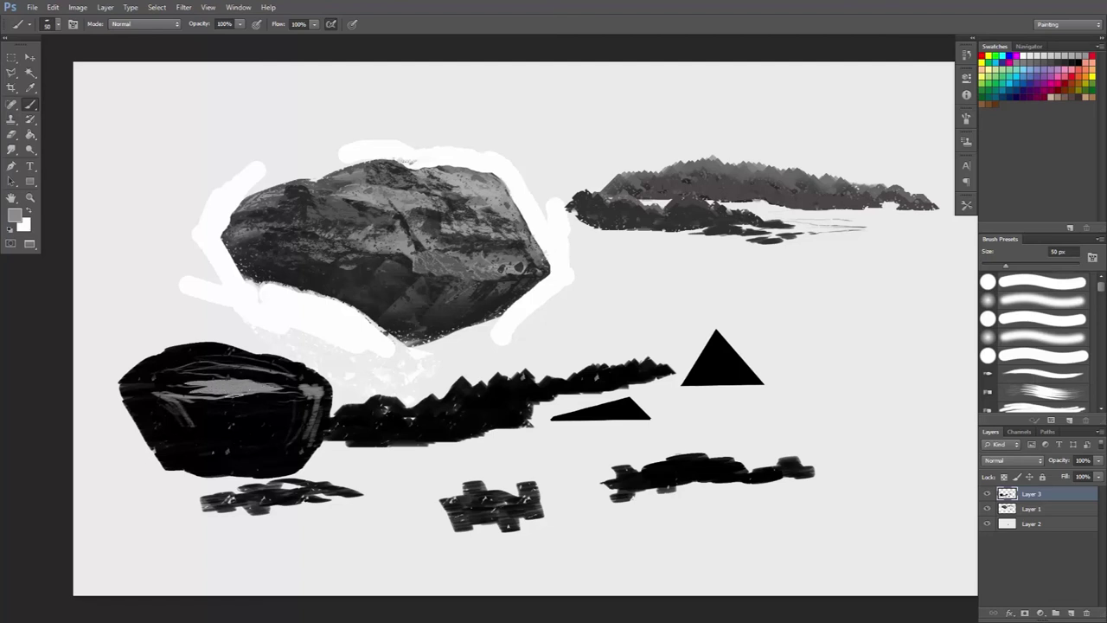
pyautogui.click(73, 24)
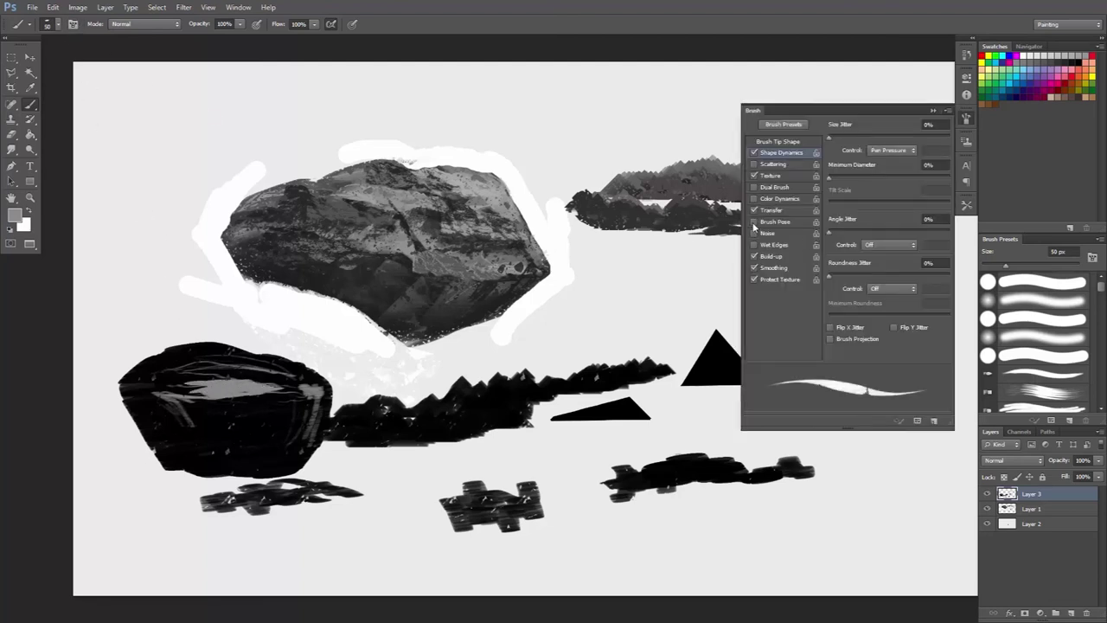
# Enable Brush Pose and set the rock brush texture to 78% scale and brightness 33
pyautogui.click(755, 221)
pyautogui.moveTo(250, 394)
pyautogui.mouseDown()
pyautogui.moveTo(290, 395)
pyautogui.moveTo(221, 399)
pyautogui.moveTo(255, 415)
pyautogui.moveTo(278, 407)
pyautogui.mouseUp()
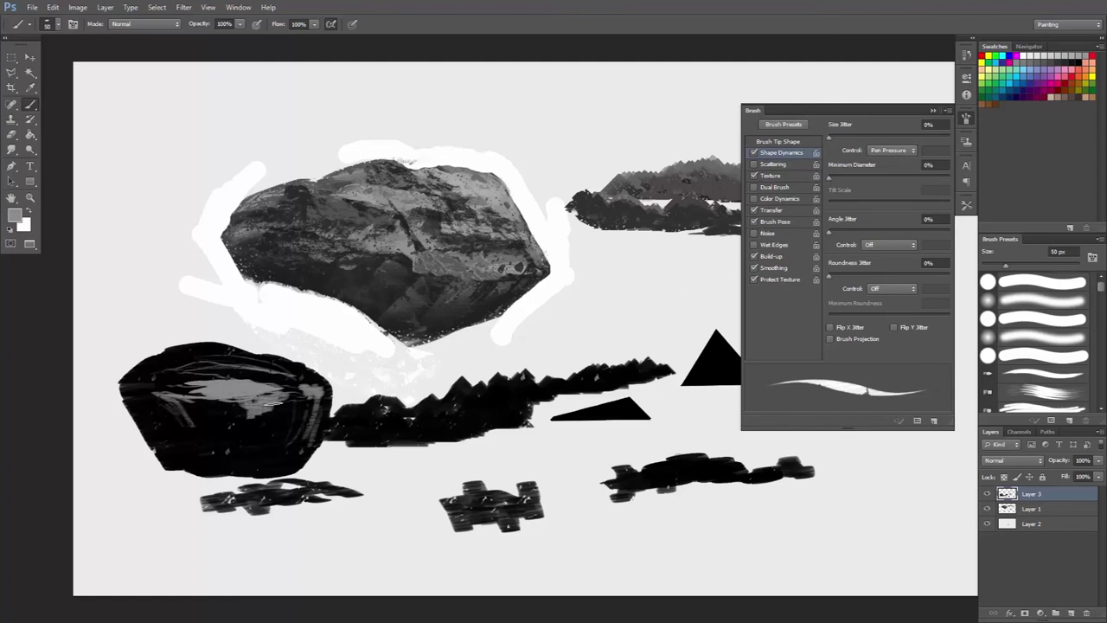
pyautogui.click(778, 174)
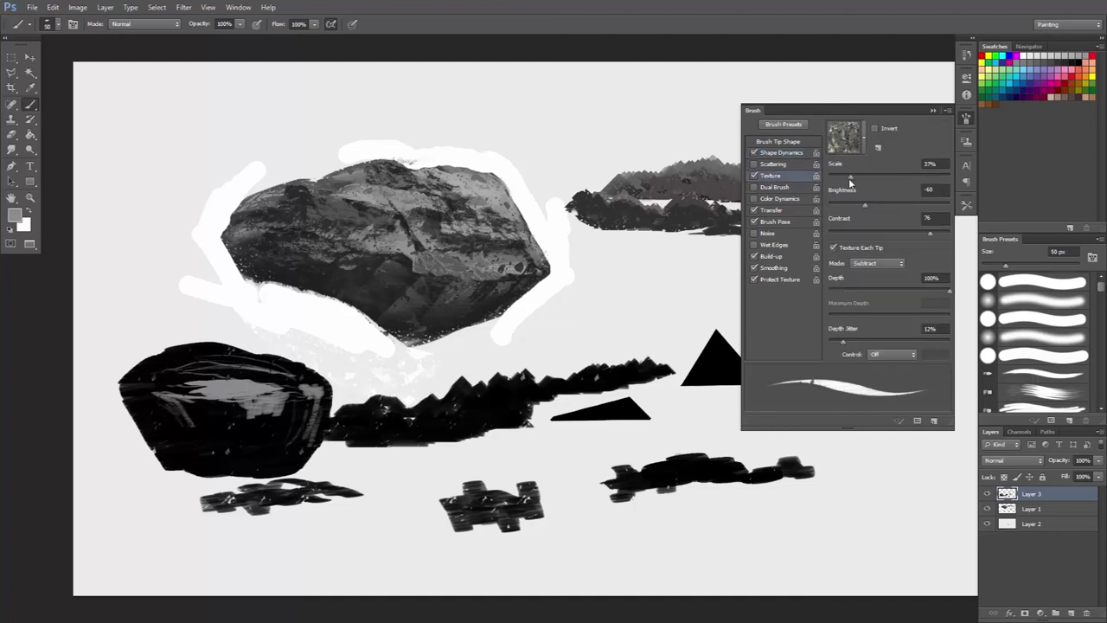
pyautogui.moveTo(837, 177)
pyautogui.mouseDown()
pyautogui.moveTo(879, 180)
pyautogui.moveTo(854, 206)
pyautogui.moveTo(903, 204)
pyautogui.moveTo(875, 177)
pyautogui.mouseUp()
# Paint light textured strokes across the black rock, then darken the grey highlight in black
pyautogui.moveTo(229, 414)
pyautogui.mouseDown()
pyautogui.moveTo(132, 383)
pyautogui.moveTo(227, 388)
pyautogui.mouseUp()
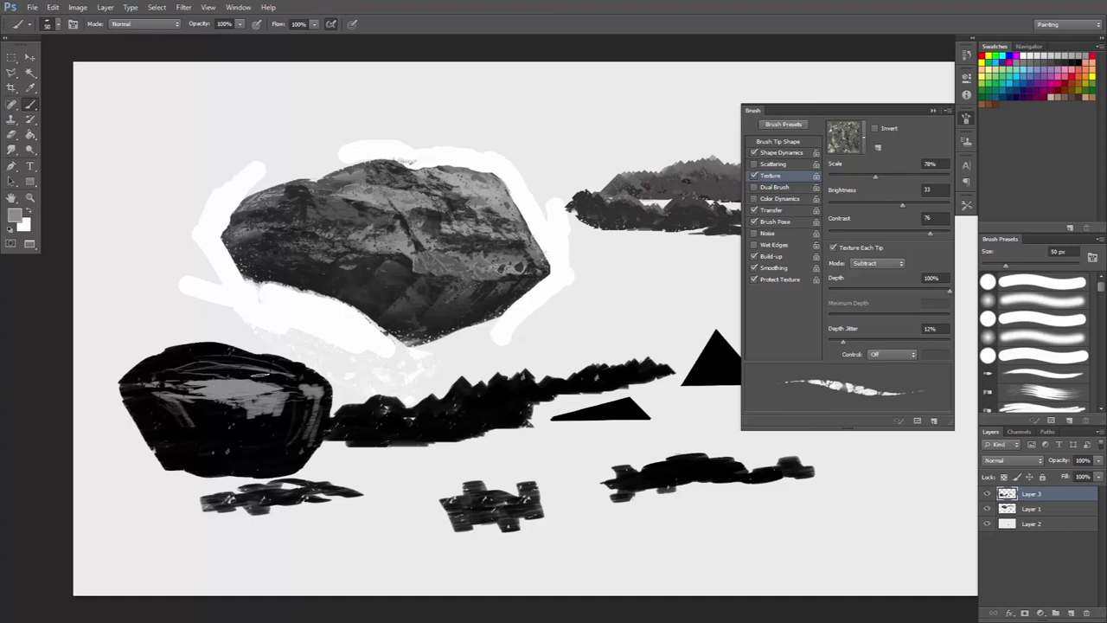
pyautogui.moveTo(278, 381)
pyautogui.mouseDown()
pyautogui.moveTo(212, 366)
pyautogui.moveTo(315, 383)
pyautogui.moveTo(311, 445)
pyautogui.moveTo(276, 400)
pyautogui.moveTo(308, 398)
pyautogui.moveTo(170, 378)
pyautogui.moveTo(177, 357)
pyautogui.moveTo(249, 414)
pyautogui.moveTo(264, 445)
pyautogui.moveTo(259, 433)
pyautogui.moveTo(290, 400)
pyautogui.moveTo(273, 408)
pyautogui.mouseUp()
pyautogui.press('i')
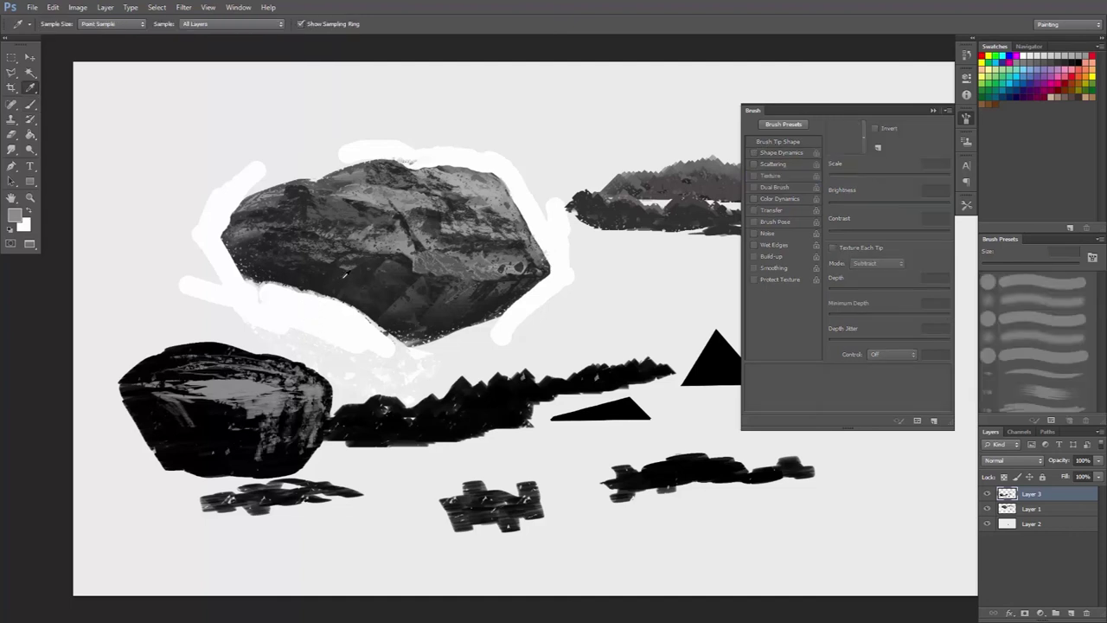
pyautogui.press('d')
pyautogui.press('b')
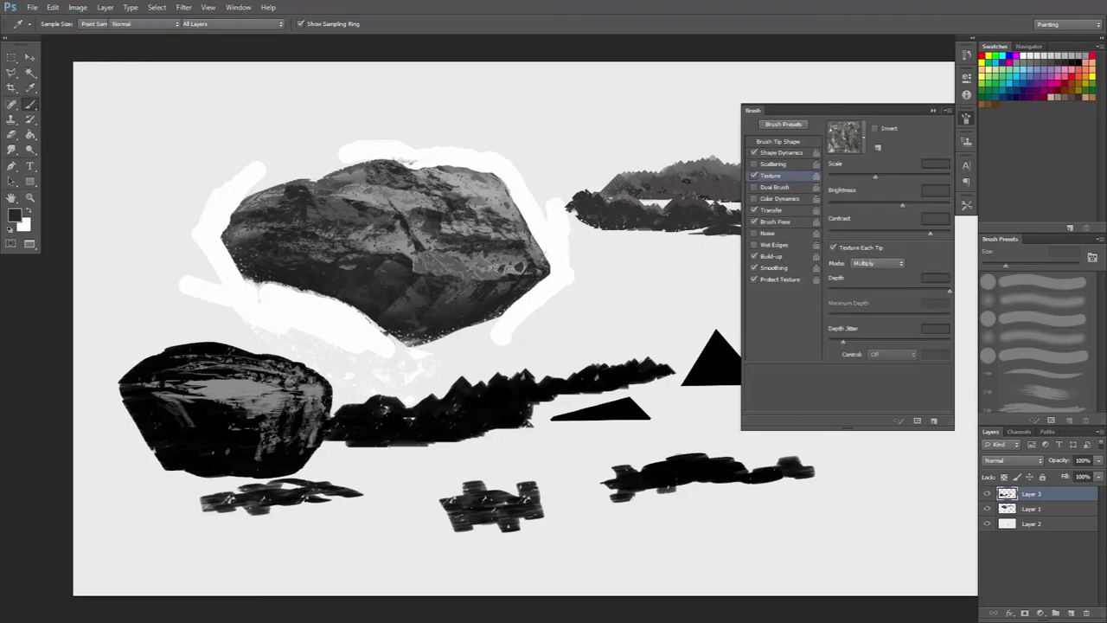
pyautogui.moveTo(224, 399)
pyautogui.mouseDown()
pyautogui.moveTo(287, 401)
pyautogui.moveTo(186, 395)
pyautogui.moveTo(277, 396)
pyautogui.mouseUp()
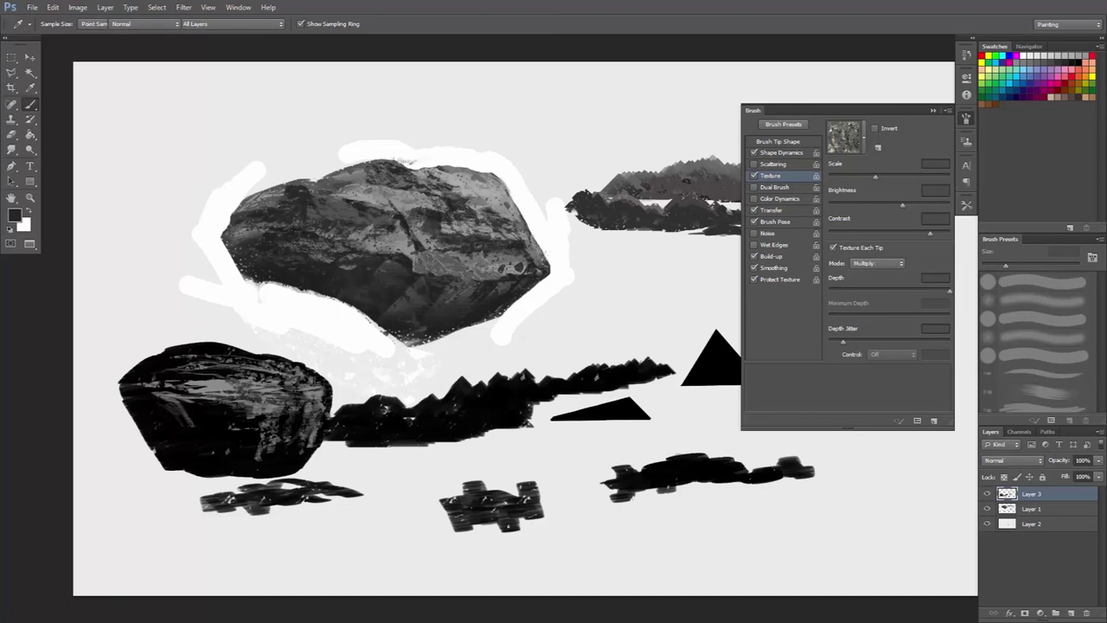
pyautogui.press('b')
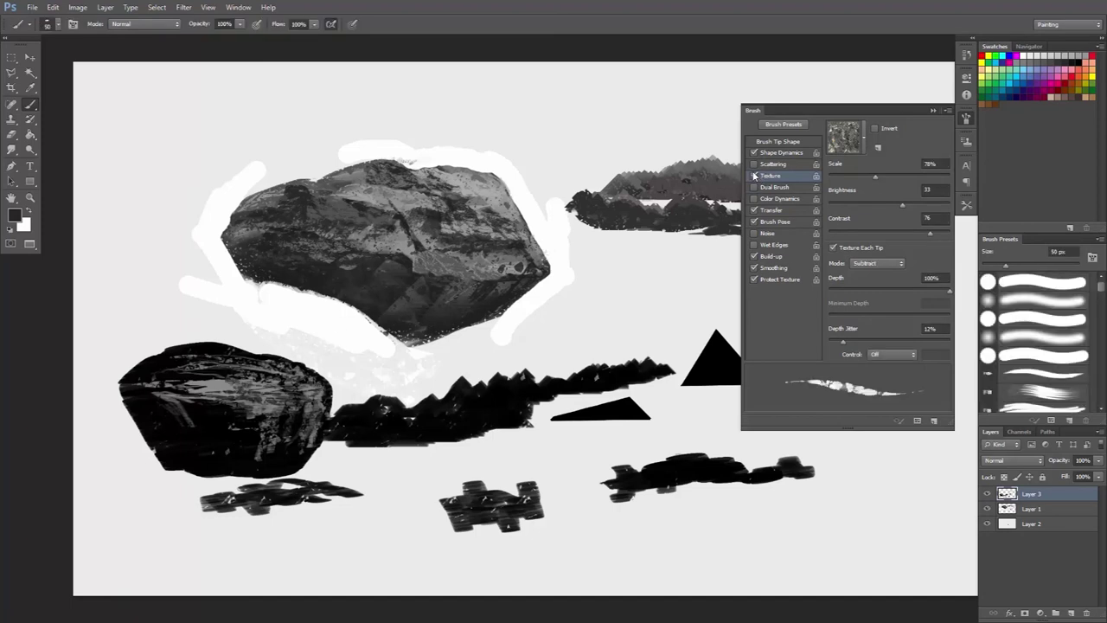
# Turn off the brush Texture option and paint smooth strokes across the rock's top
pyautogui.click(754, 176)
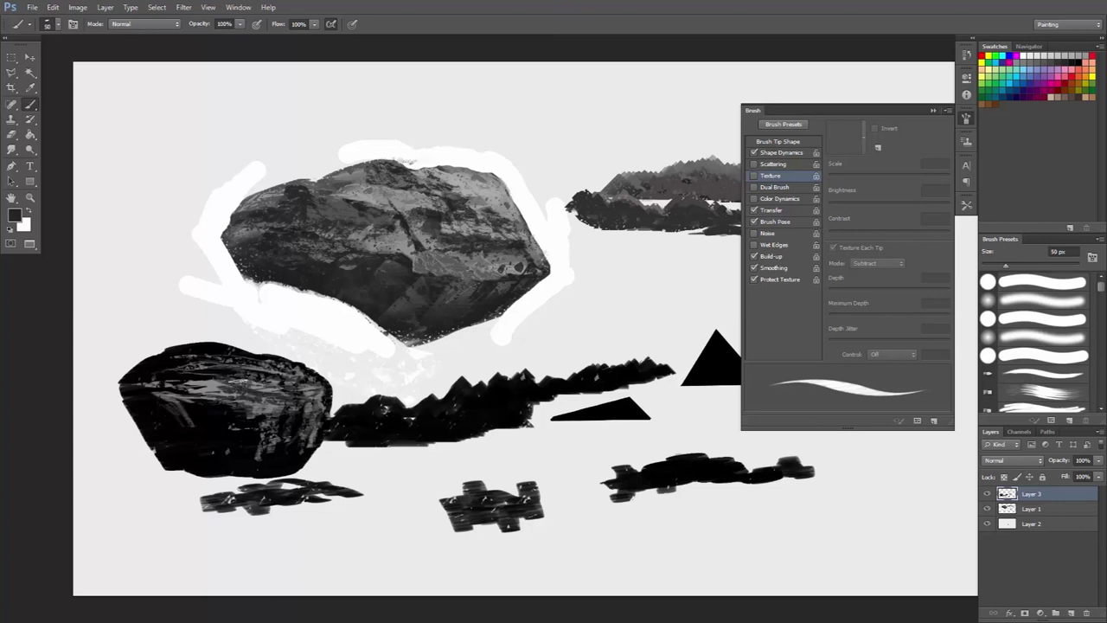
pyautogui.moveTo(238, 381)
pyautogui.mouseDown()
pyautogui.moveTo(173, 385)
pyautogui.moveTo(311, 393)
pyautogui.moveTo(234, 406)
pyautogui.moveTo(303, 403)
pyautogui.moveTo(276, 388)
pyautogui.moveTo(299, 387)
pyautogui.mouseUp()
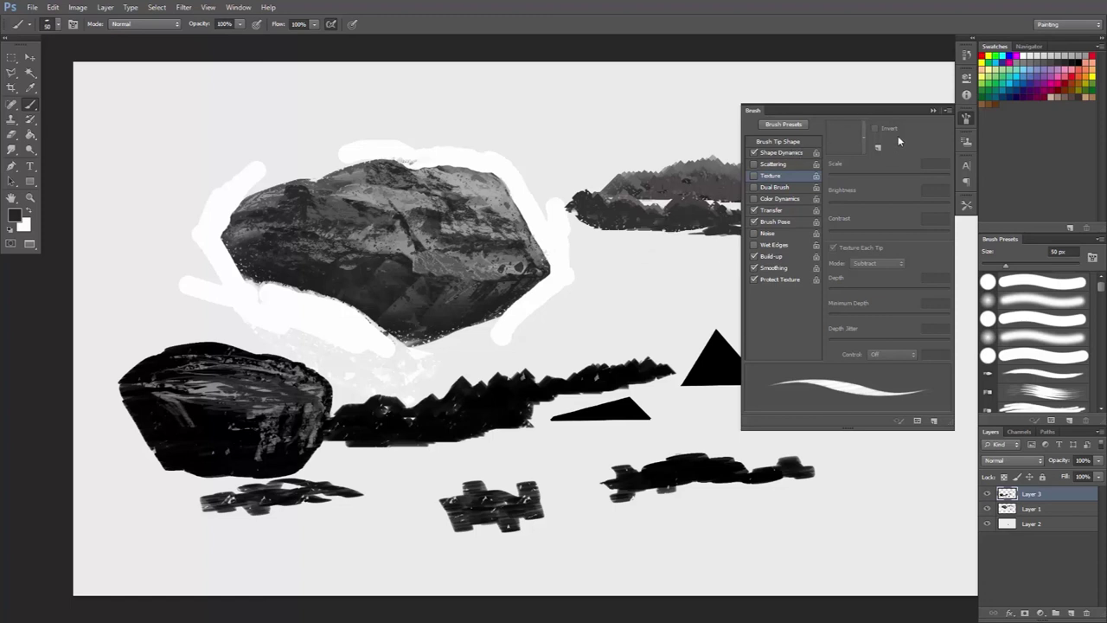
pyautogui.click(947, 110)
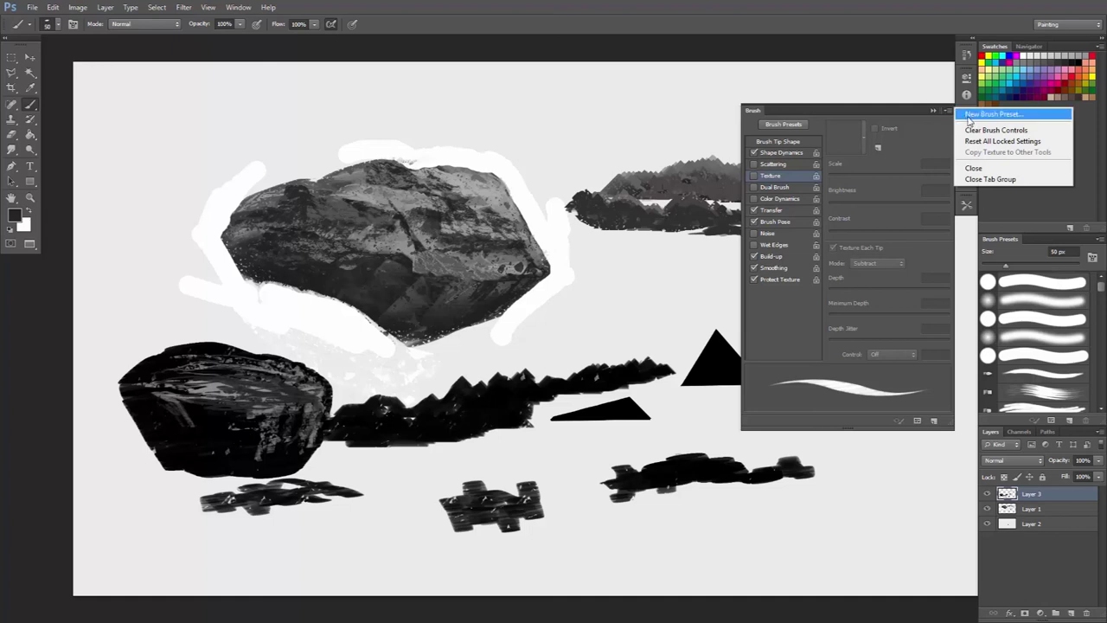
pyautogui.click(840, 181)
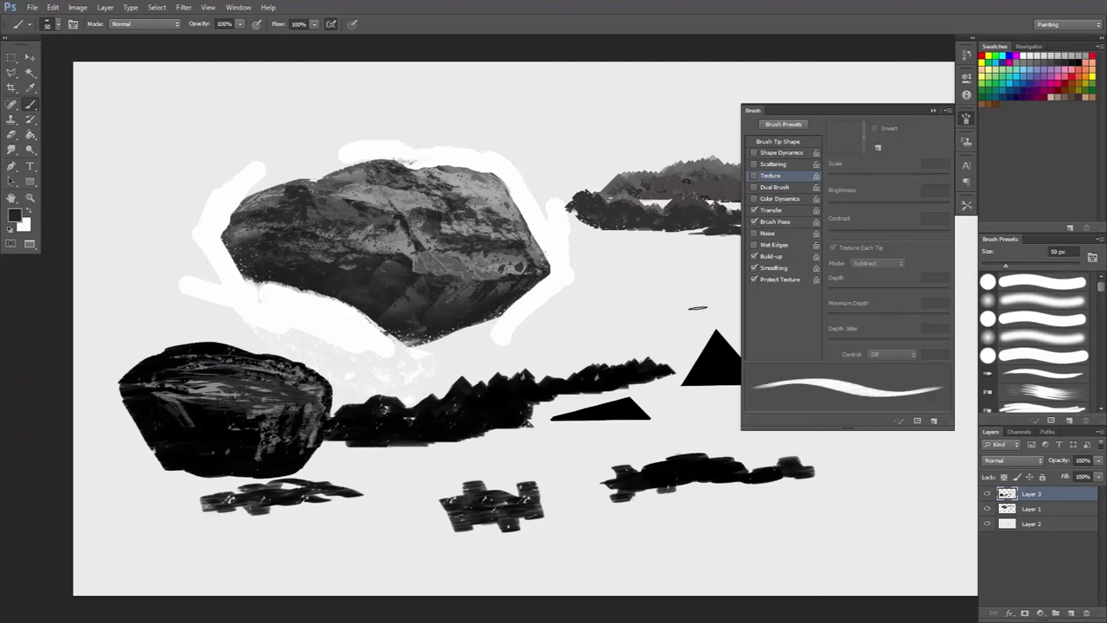
# Close the floating Brush settings panel to reveal the rocks, ridges and triangles
pyautogui.click(933, 110)
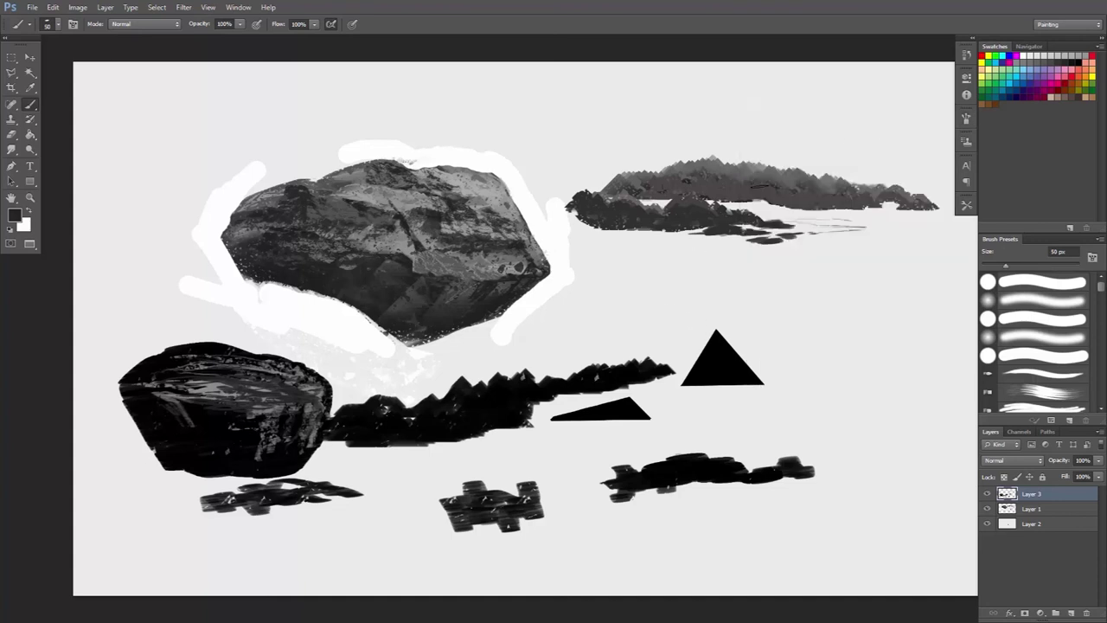